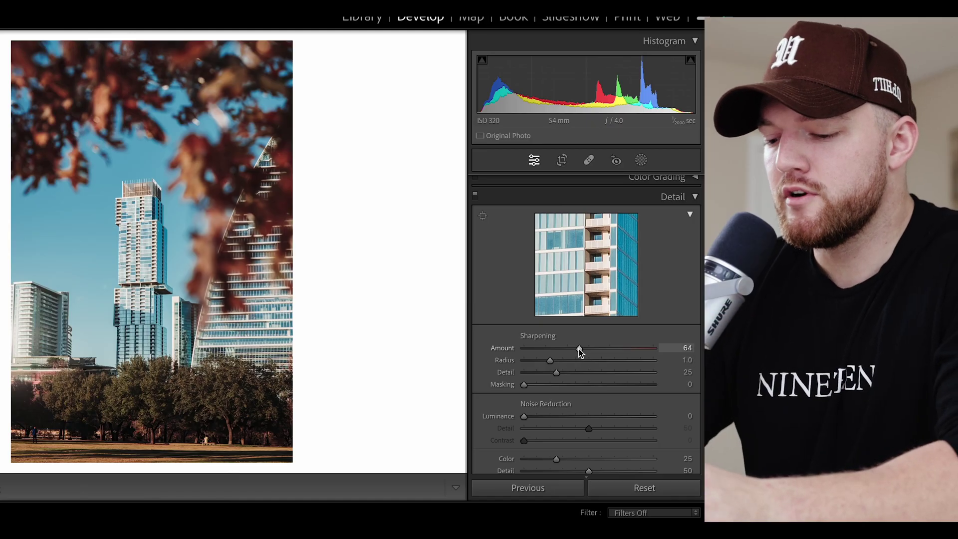
Step: Raise sharpening Masking to 90 while previewing the edge mask, zoomed on the tower top
{"action": "key", "text": "alt"}
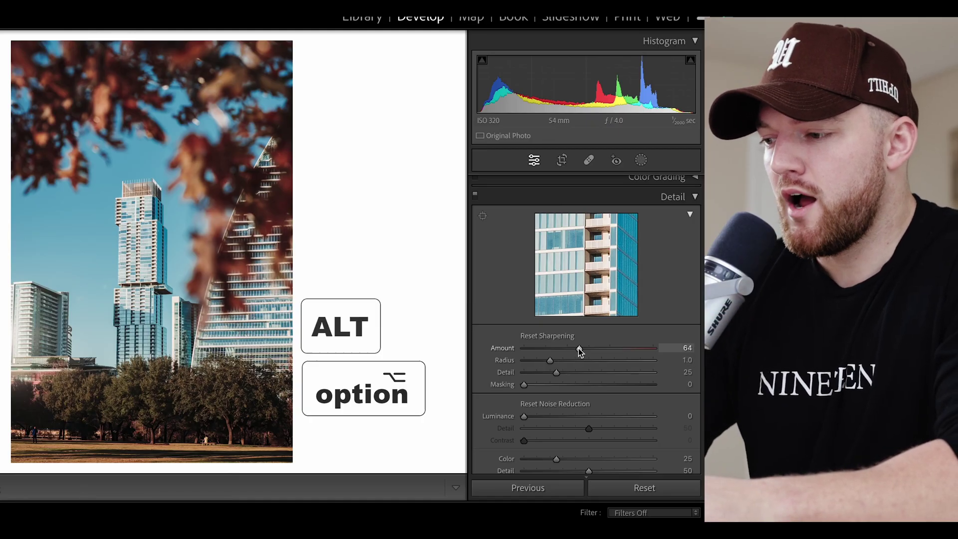
{"action": "left_click", "coordinate": [526, 384], "text": "alt"}
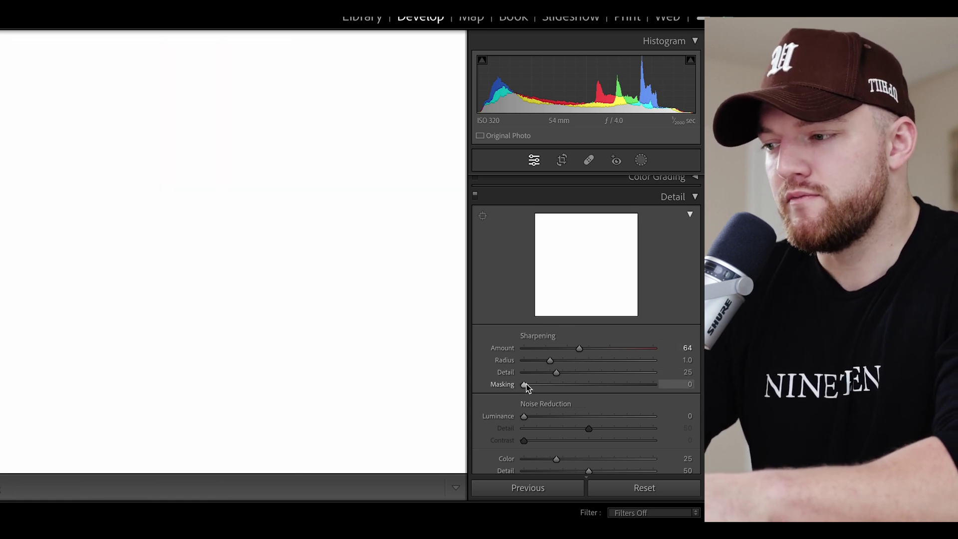
{"action": "left_click_drag", "start_coordinate": [527, 385], "coordinate": [628, 385]}
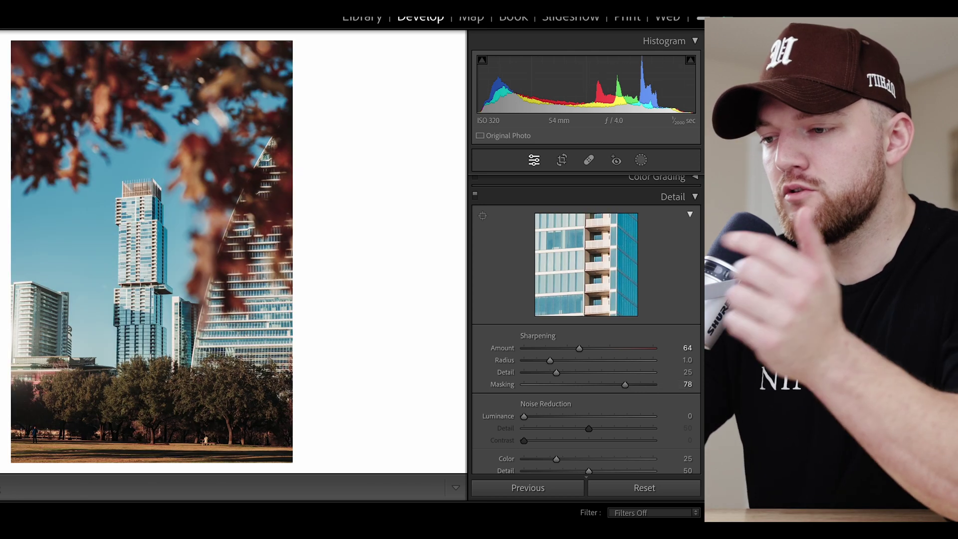
{"action": "left_click", "coordinate": [113, 181]}
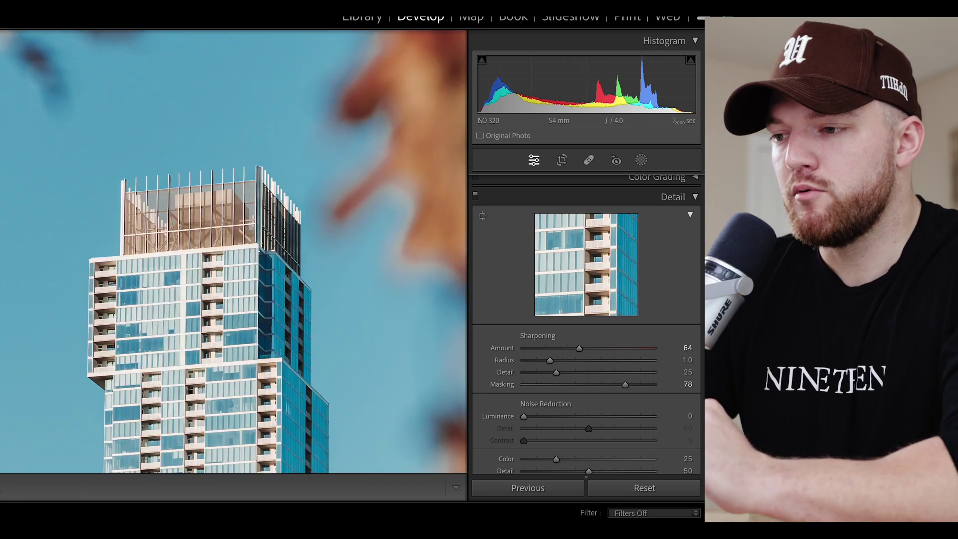
{"action": "double_click", "coordinate": [625, 385]}
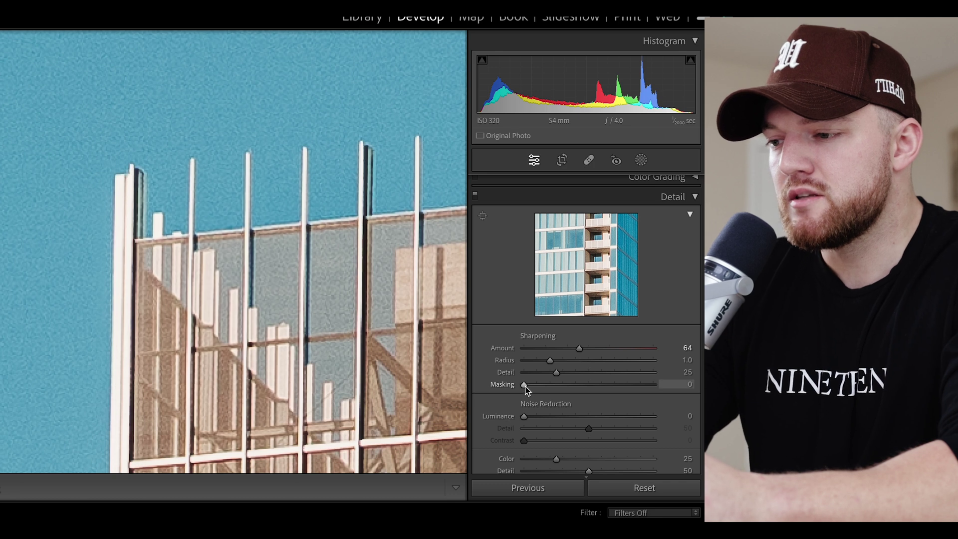
{"action": "left_click_drag", "start_coordinate": [589, 383], "coordinate": [640, 384]}
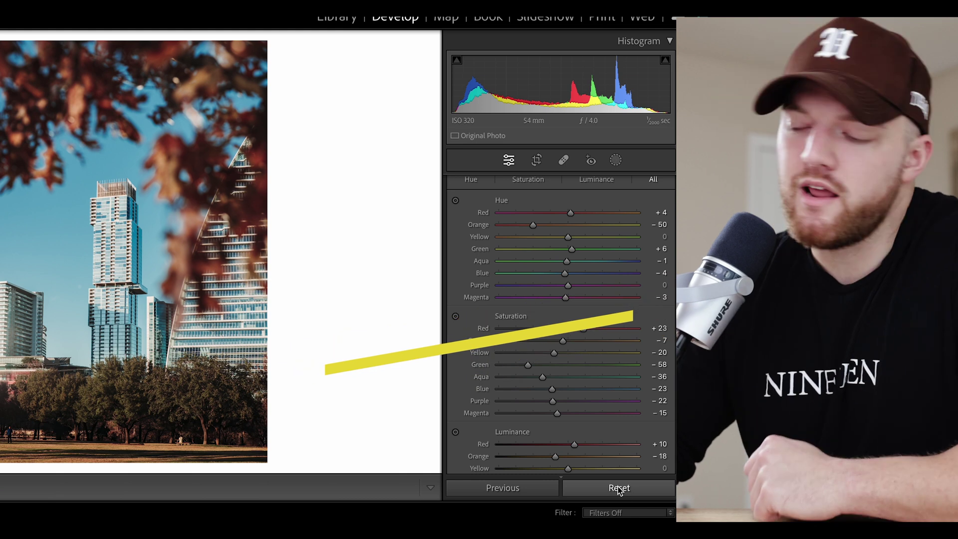
Step: Try a full settings reset and individual Red, Orange and Aqua hue resets, then undo them
{"action": "left_click", "coordinate": [619, 488]}
{"action": "key", "text": "ctrl+z"}
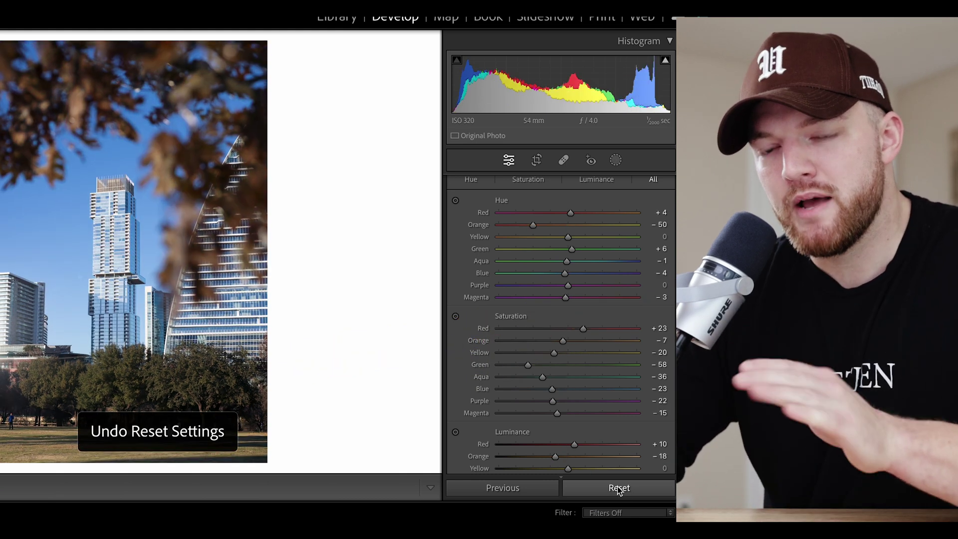
{"action": "double_click", "coordinate": [485, 213]}
{"action": "double_click", "coordinate": [484, 225]}
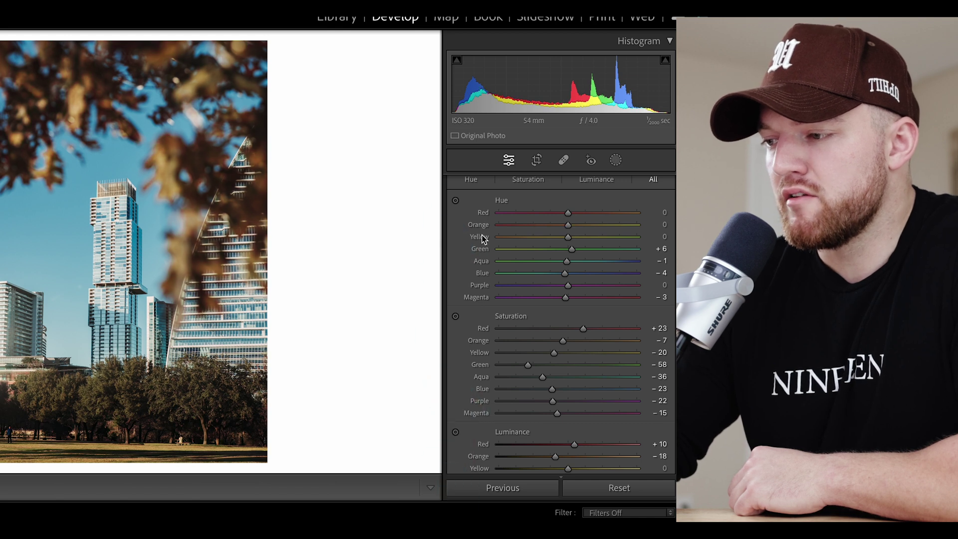
{"action": "double_click", "coordinate": [481, 261]}
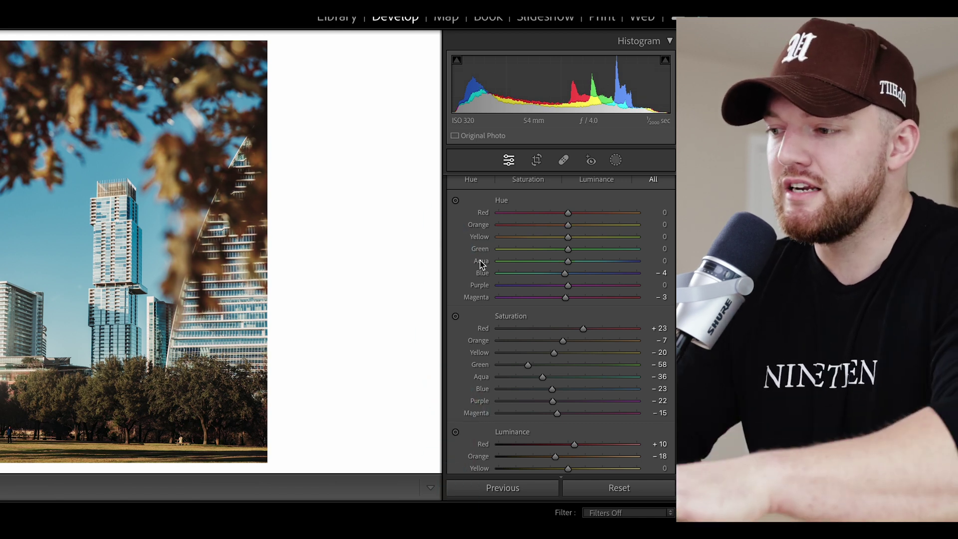
{"action": "key", "text": "ctrl+z"}
{"action": "key", "text": "ctrl+z"}
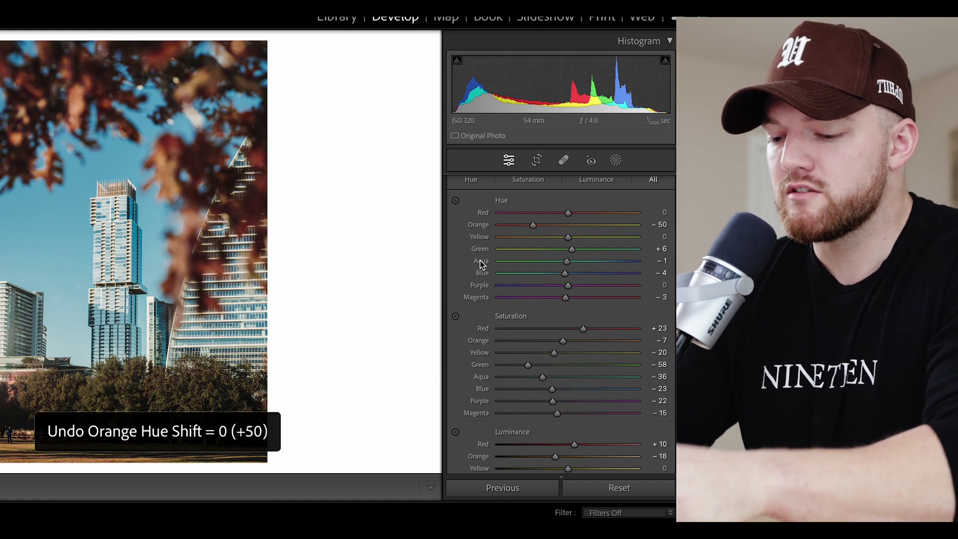
Step: Zero all HSL Hue, Saturation and Luminance sliders with the Alt group resets
{"action": "key", "text": "alt"}
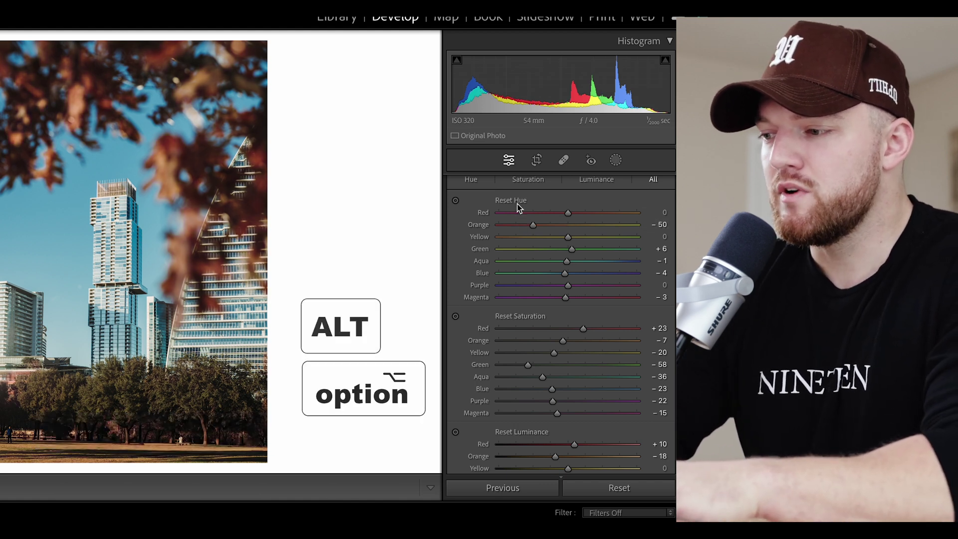
{"action": "left_click", "coordinate": [524, 201]}
{"action": "left_click", "coordinate": [524, 316]}
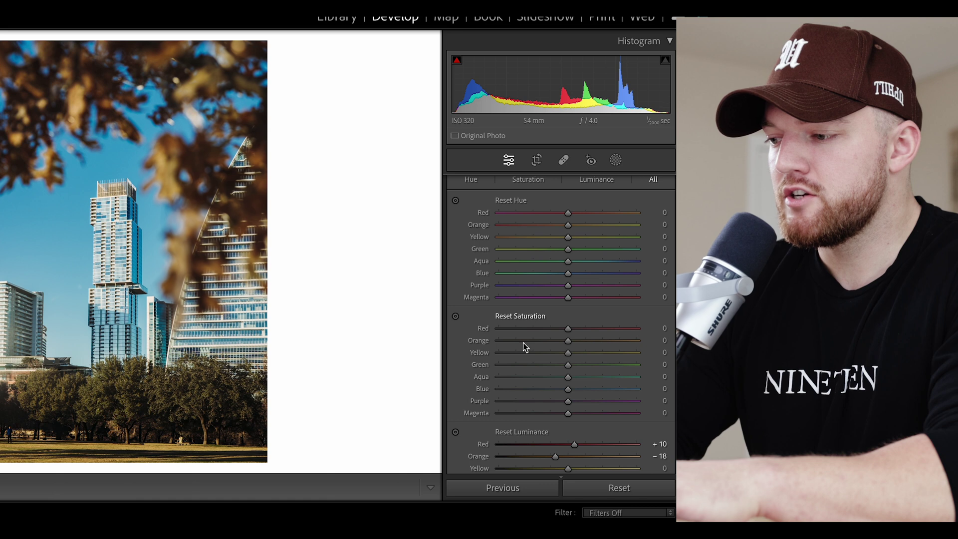
{"action": "left_click", "coordinate": [530, 432], "text": "alt"}
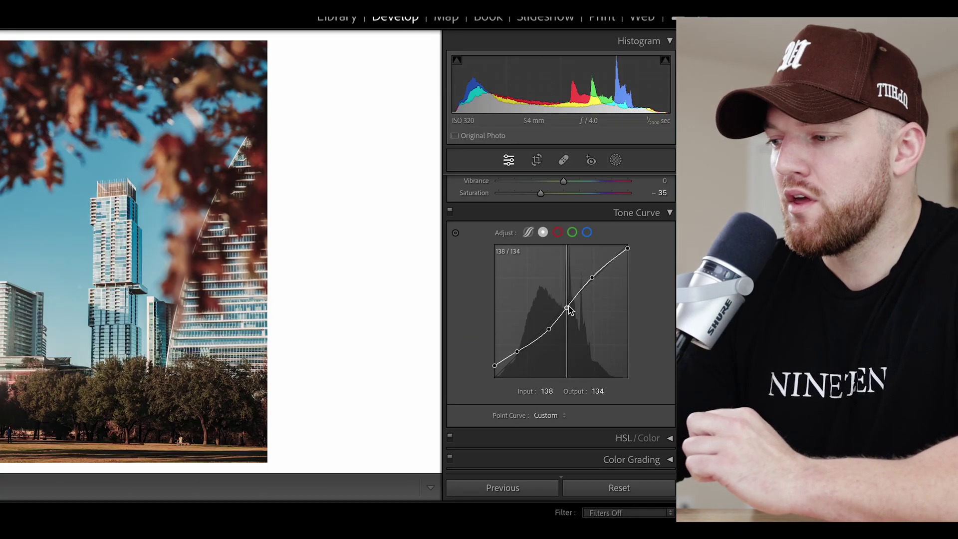
Step: Pull the RGB tone curve's midtone point slightly down to darken midtones
{"action": "left_click_drag", "start_coordinate": [570, 308], "coordinate": [567, 304]}
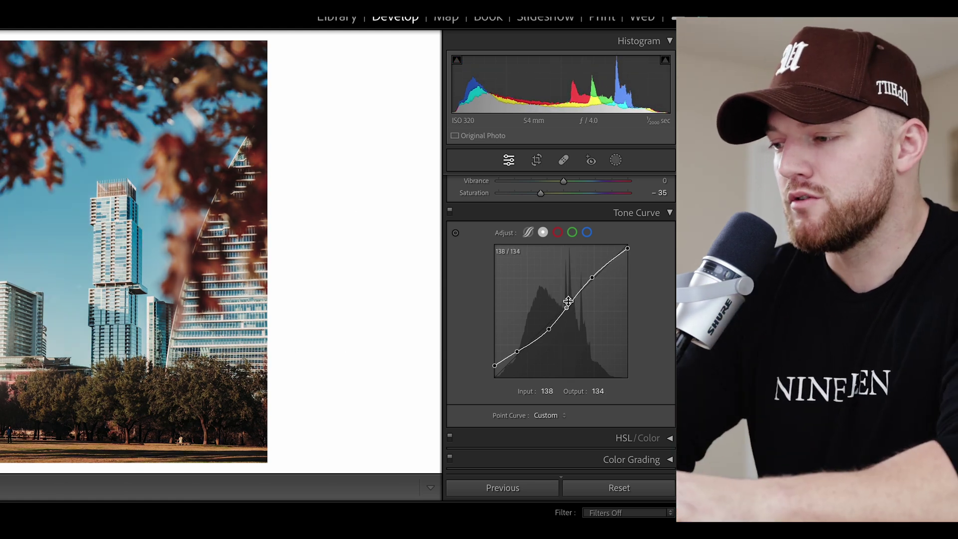
{"action": "key", "text": "alt"}
{"action": "left_click_drag", "start_coordinate": [567, 307], "coordinate": [568, 308]}
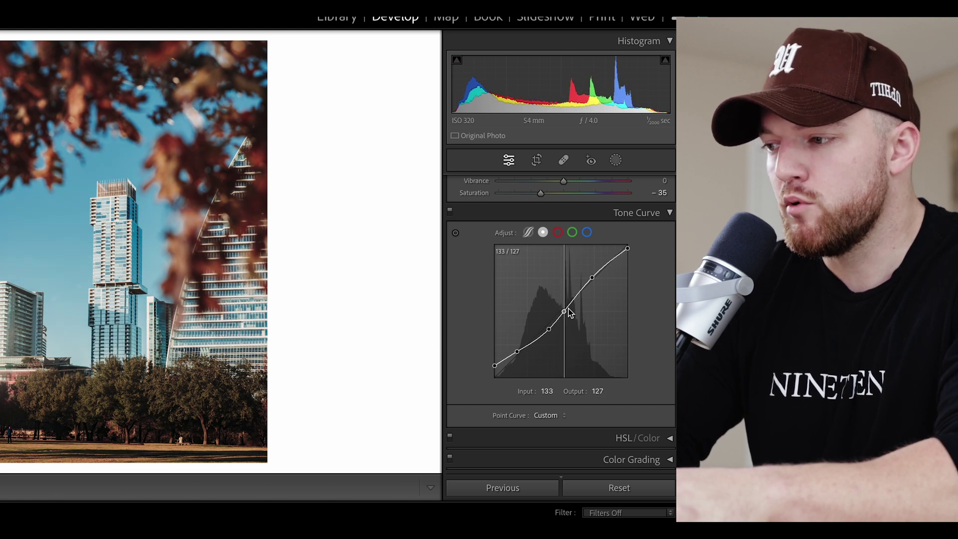
Step: Lower the Blue channel curve point at input 115 to output 111
{"action": "left_click", "coordinate": [557, 233]}
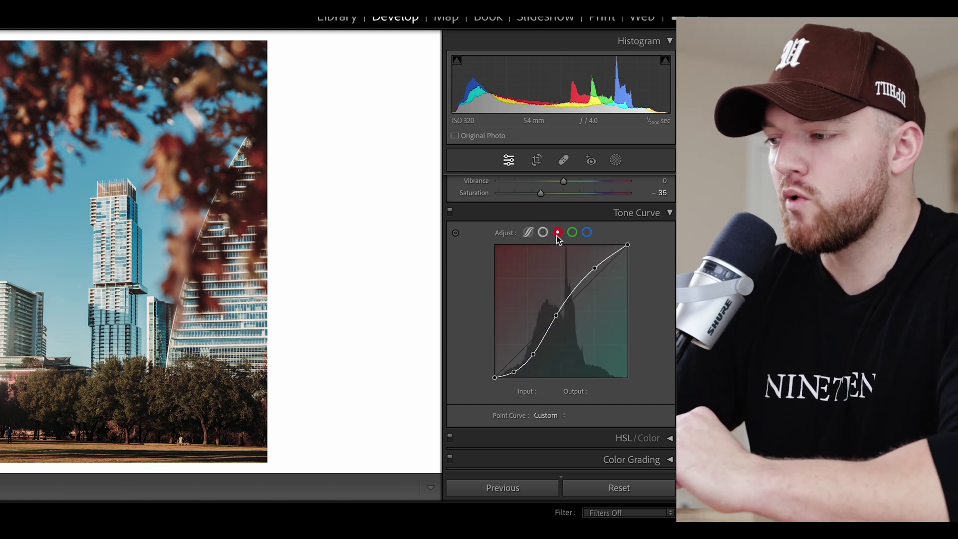
{"action": "left_click", "coordinate": [573, 233]}
{"action": "left_click", "coordinate": [588, 232]}
{"action": "key", "text": "ctrl+z"}
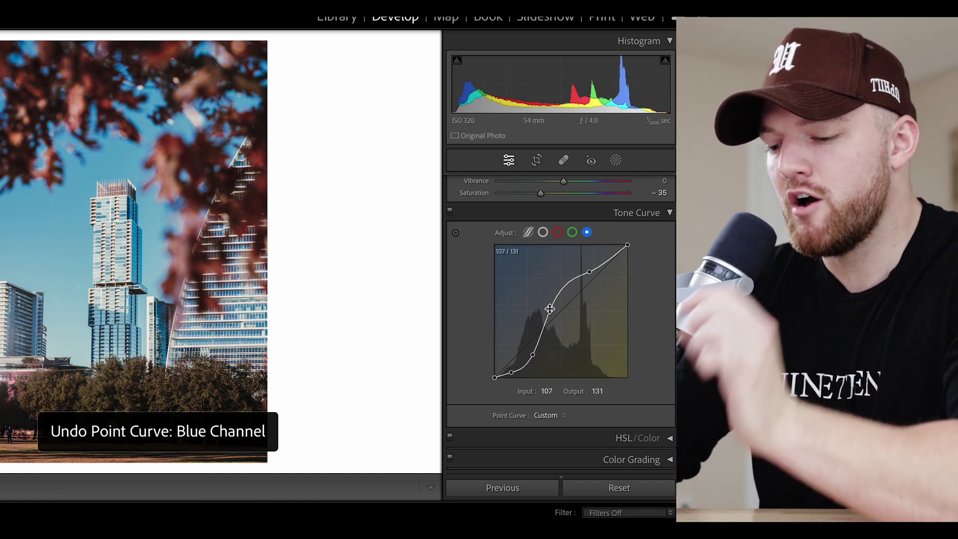
{"action": "key", "text": "ctrl+z"}
{"action": "key", "text": "alt"}
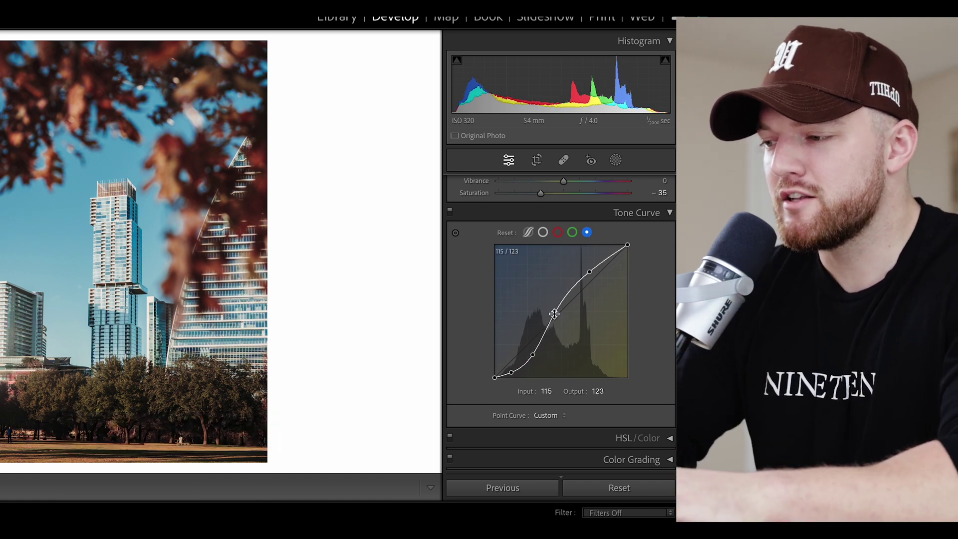
{"action": "left_click_drag", "start_coordinate": [555, 315], "coordinate": [557, 317]}
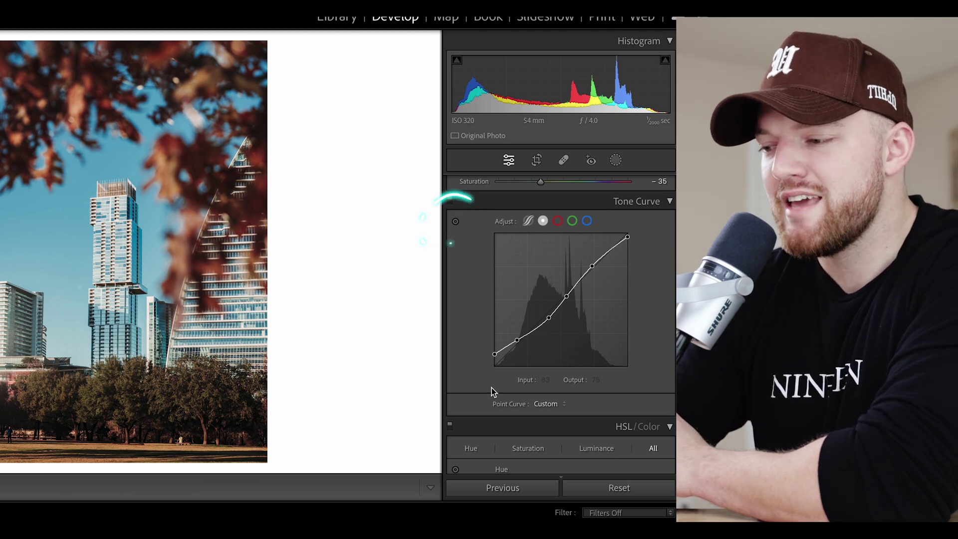
Step: Darken the curve at input 153 by dragging on the photo, then re-arm the targeted tool for Green
{"action": "left_click", "coordinate": [455, 221]}
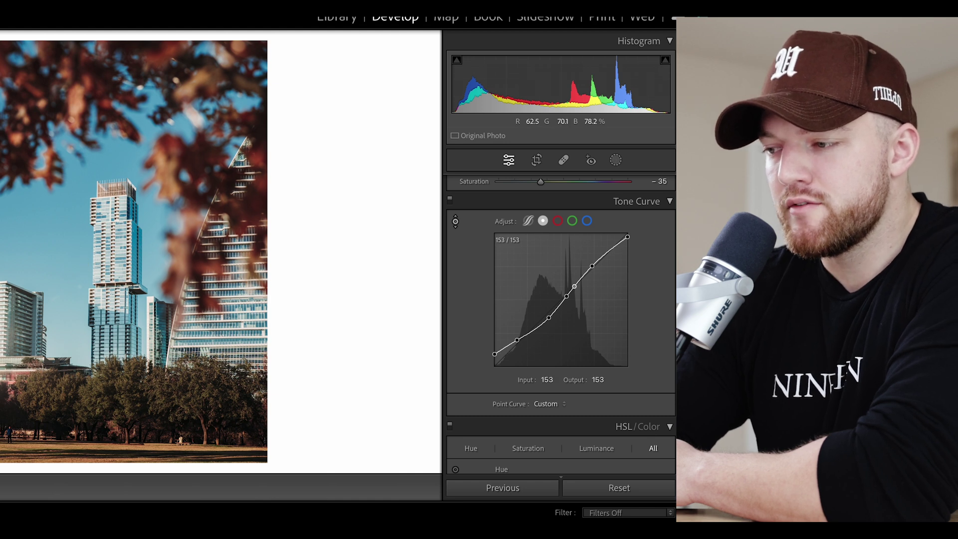
{"action": "left_click_drag", "start_coordinate": [150, 240], "coordinate": [150, 265]}
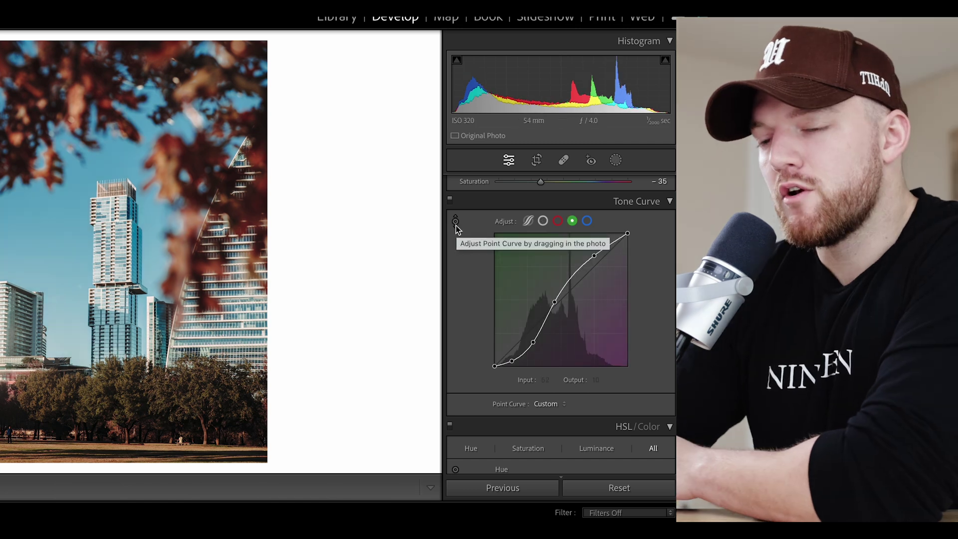
{"action": "left_click", "coordinate": [456, 223]}
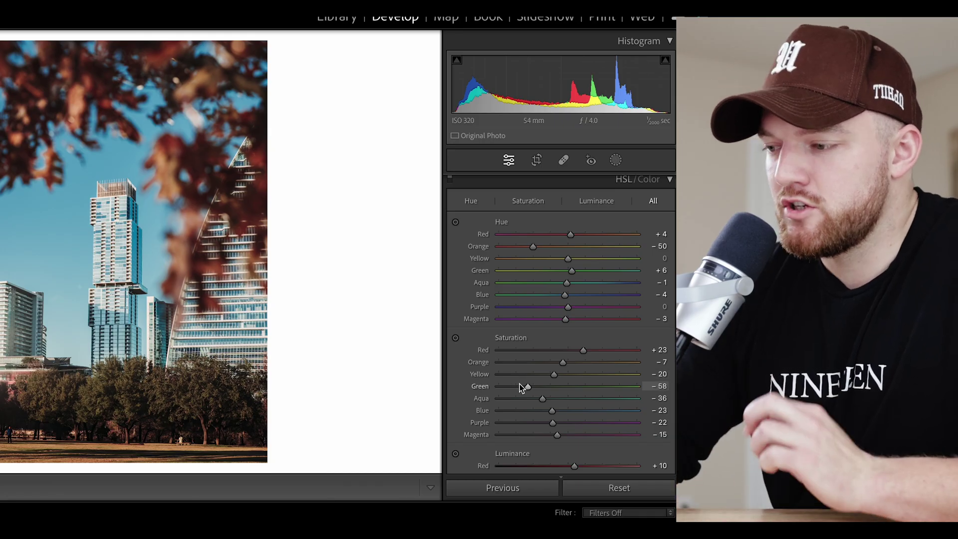
Step: Set Green luminance to -100, then drag Orange saturation to -32 and Yellow to -46 on the photo
{"action": "key", "text": "backslash"}
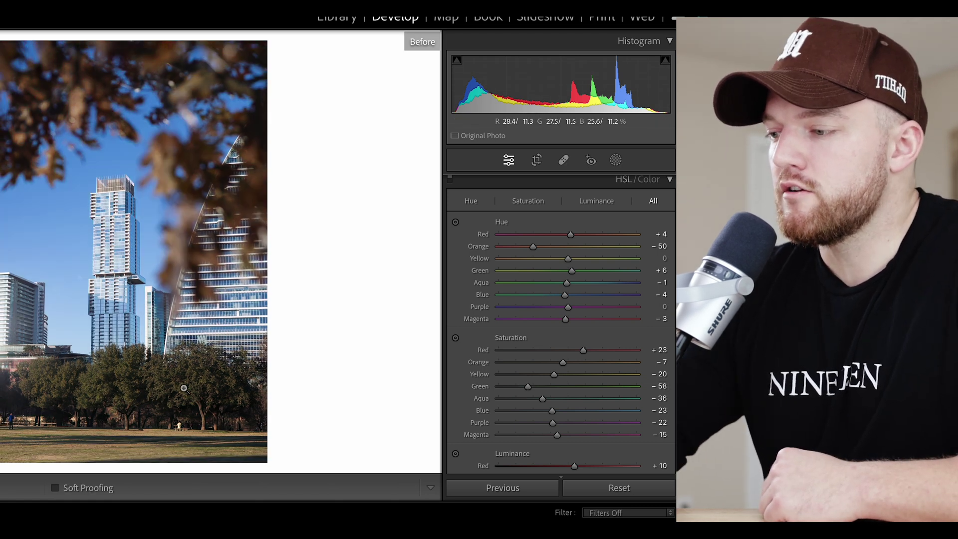
{"action": "key", "text": "ctrl+z"}
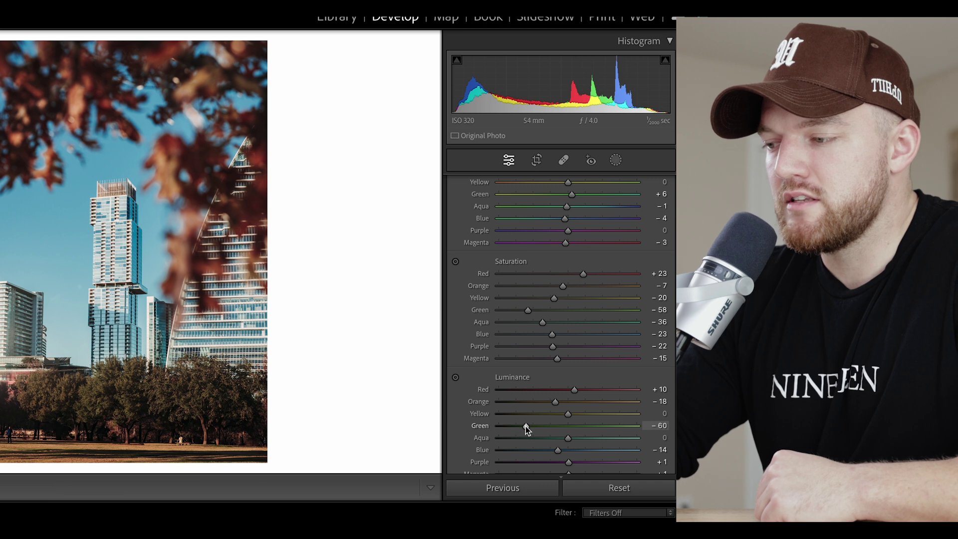
{"action": "key", "text": "ctrl+z"}
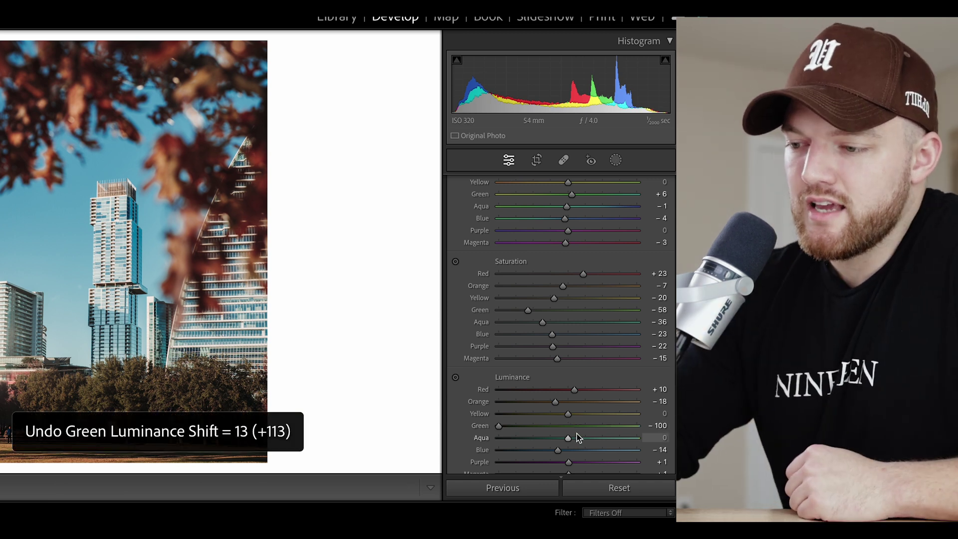
{"action": "left_click", "coordinate": [456, 261]}
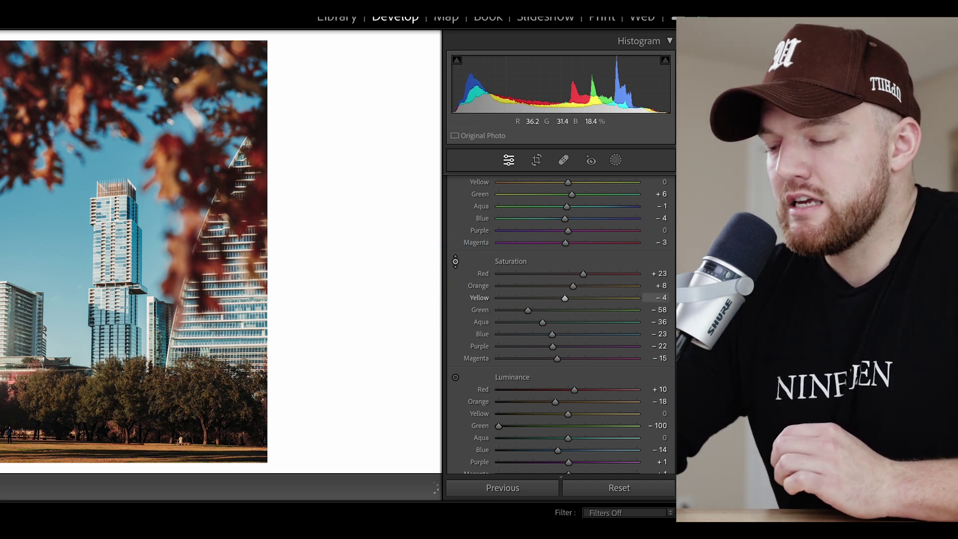
{"action": "left_click_drag", "start_coordinate": [150, 90], "coordinate": [149, 130]}
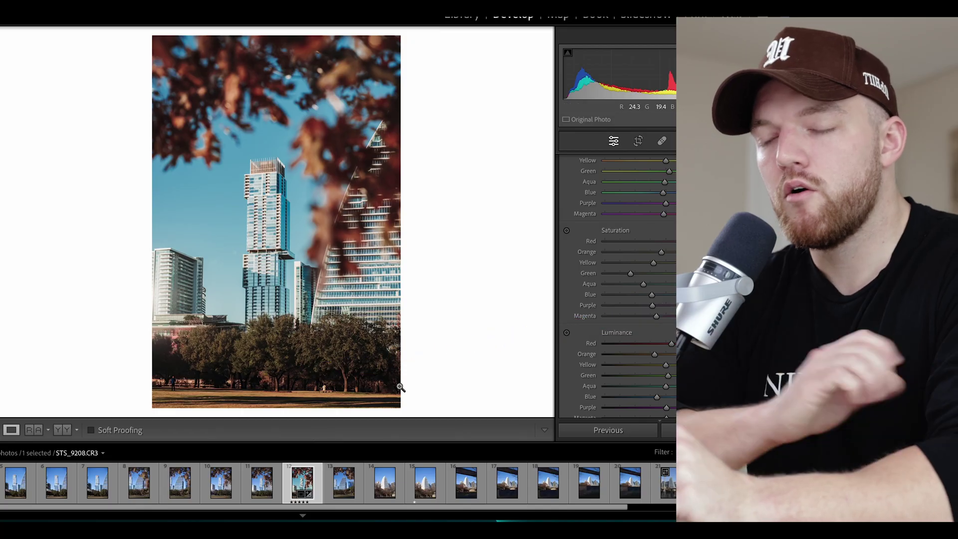
Step: Copy all develop settings and paste them onto the next photo, STS_9209.CR3, checking its masks
{"action": "key", "text": "super+shift+c"}
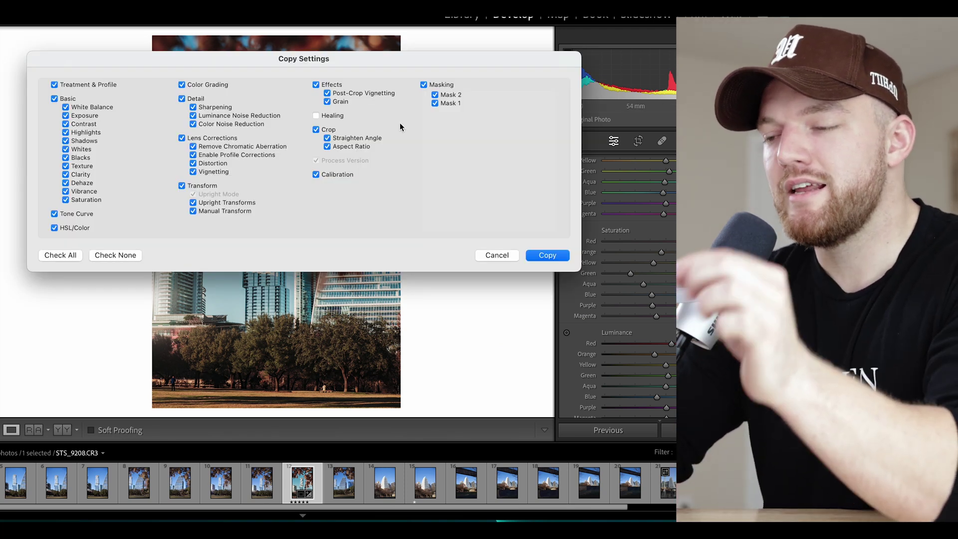
{"action": "key", "text": "Return"}
{"action": "key", "text": "Right"}
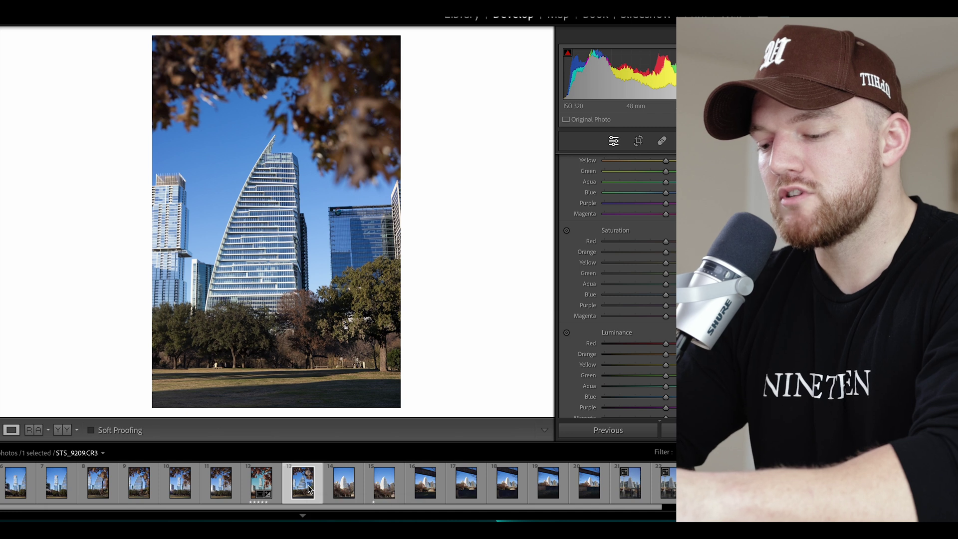
{"action": "key", "text": "super+shift+v"}
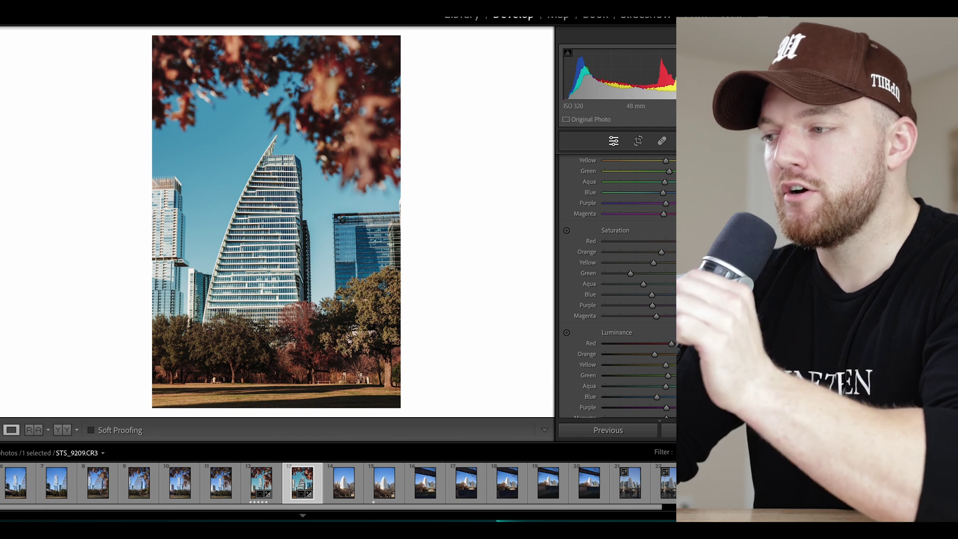
{"action": "key", "text": "shift+w"}
{"action": "mouse_move", "coordinate": [546, 106]}
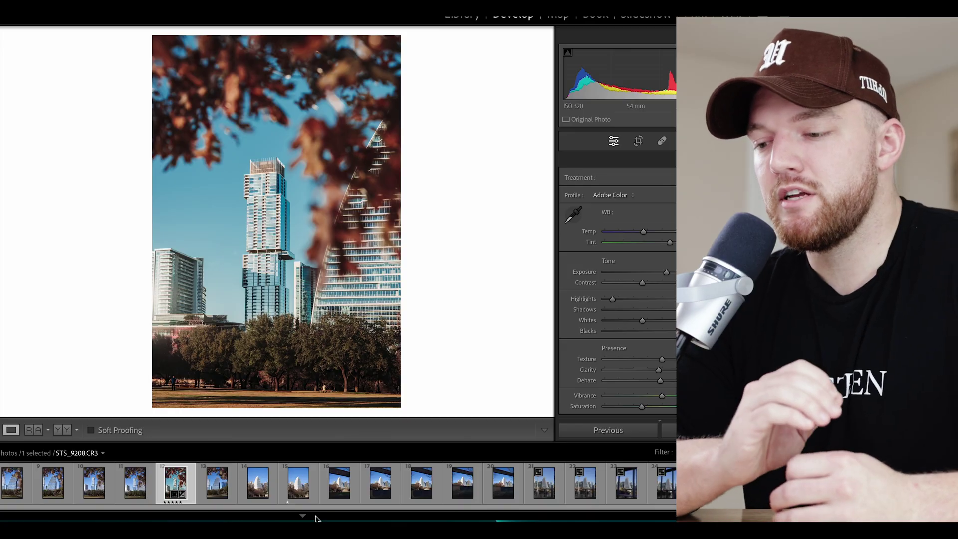
Step: Synchronize the settings across photos 12 through 20, then review the masks on the next photo
{"action": "left_click", "coordinate": [496, 486], "text": "shift"}
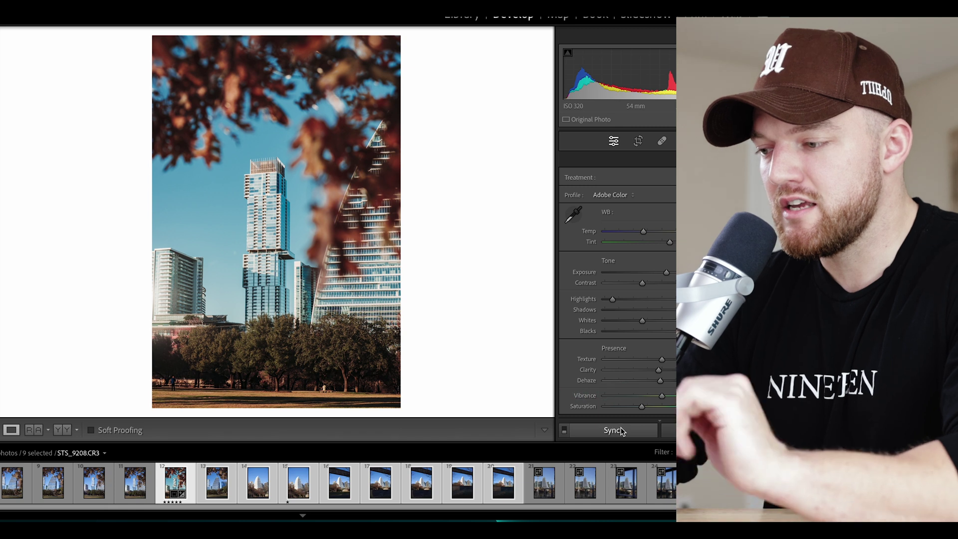
{"action": "left_click", "coordinate": [599, 431]}
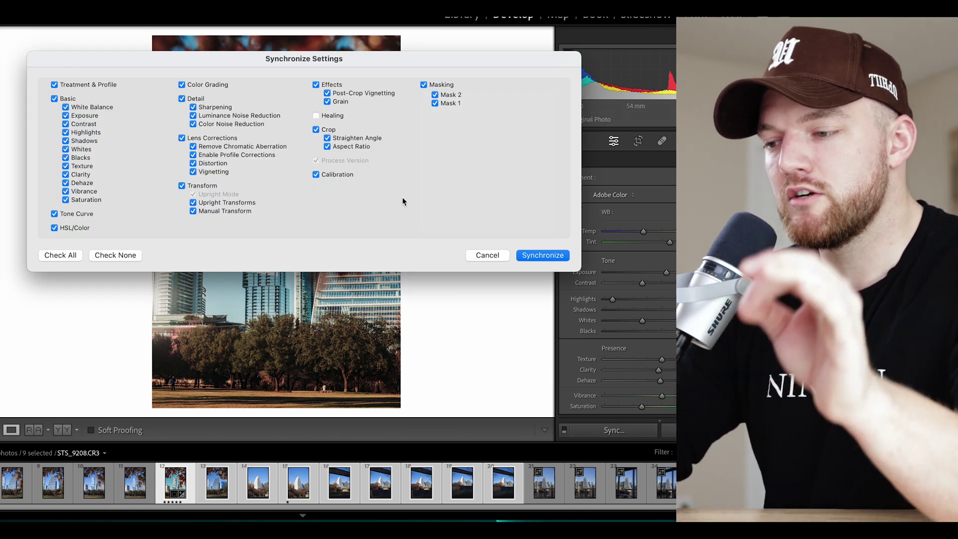
{"action": "left_click", "coordinate": [543, 255]}
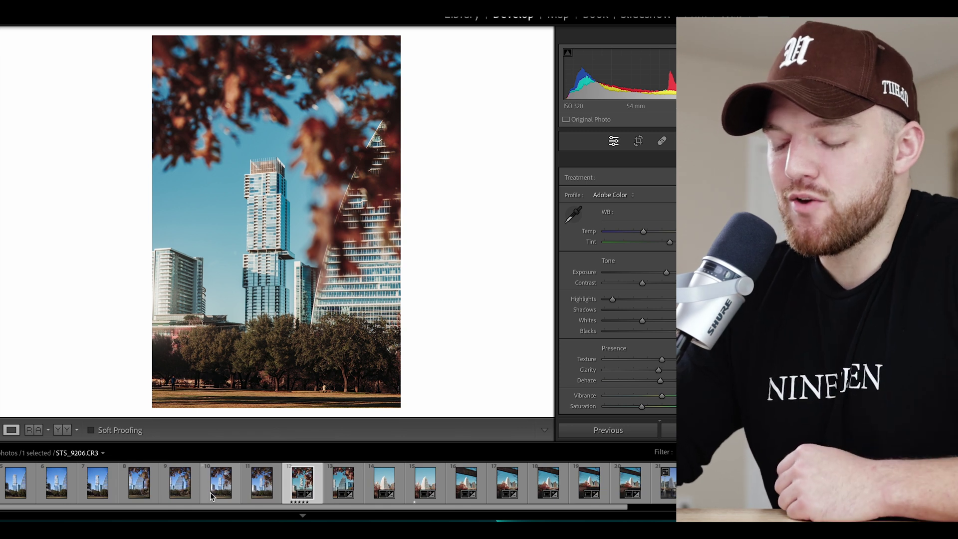
{"action": "key", "text": "Right"}
{"action": "key", "text": "Right"}
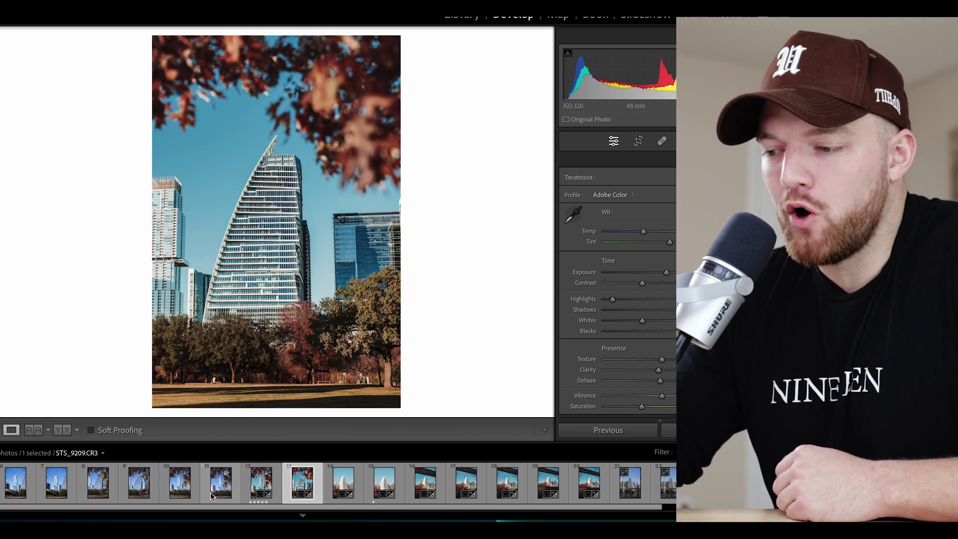
{"action": "key", "text": "shift+w"}
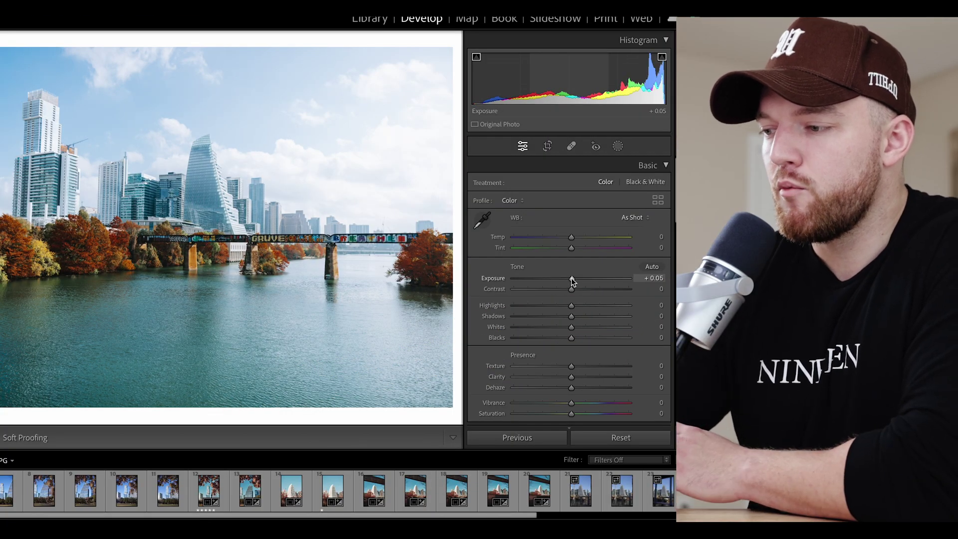
Step: Set Exposure to +0.64, Highlights to -74 and Shadows to +76, watching the histogram for clipping
{"action": "mouse_move", "coordinate": [573, 281]}
{"action": "left_mouse_down"}
{"action": "mouse_move", "coordinate": [599, 280]}
{"action": "mouse_move", "coordinate": [515, 283]}
{"action": "left_mouse_up"}
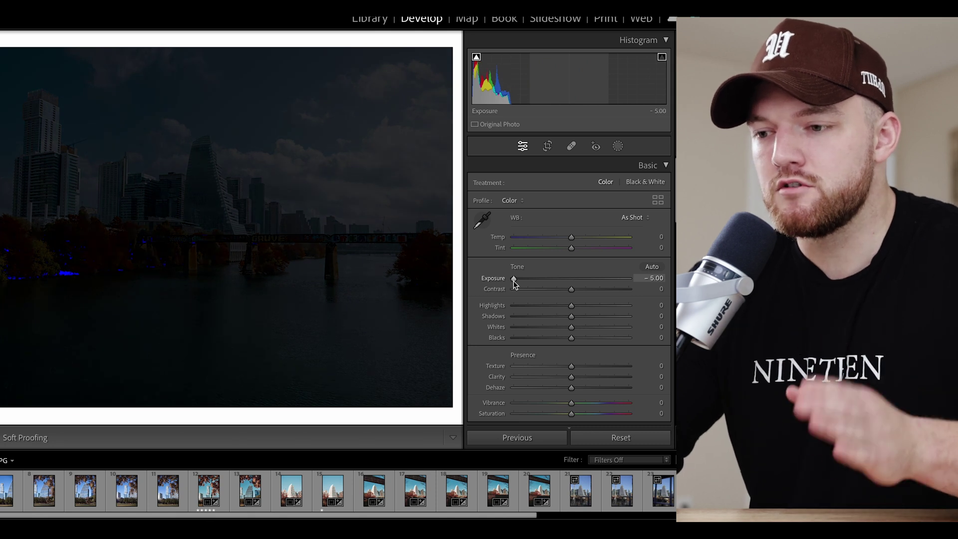
{"action": "double_click", "coordinate": [515, 283]}
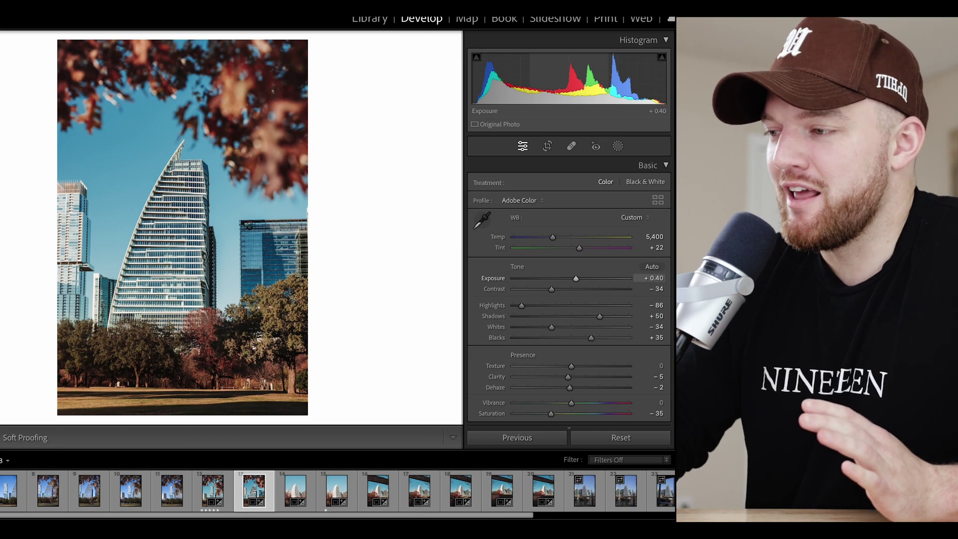
{"action": "key", "text": "equal"}
{"action": "key", "text": "equal"}
{"action": "key", "text": "equal"}
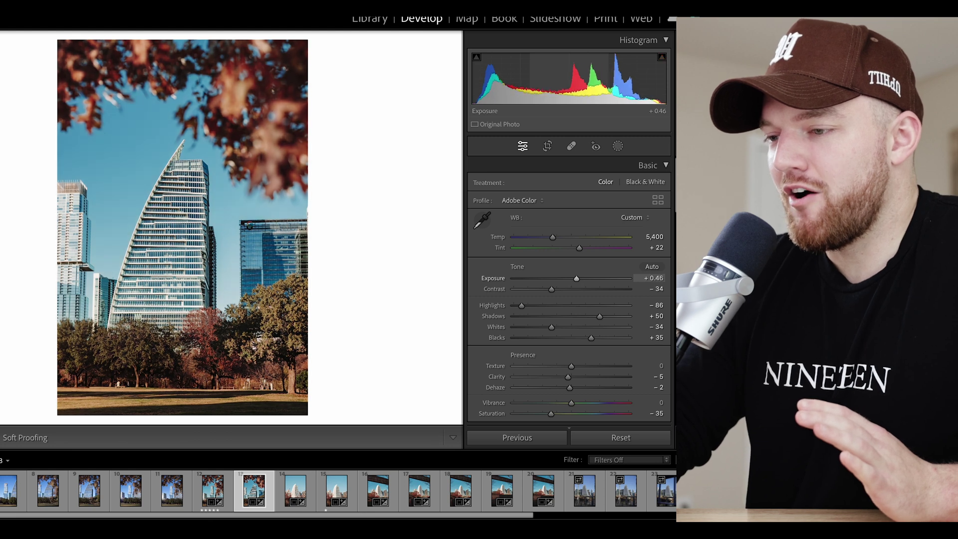
{"action": "key", "text": "equal"}
{"action": "key", "text": "equal"}
{"action": "key", "text": "equal"}
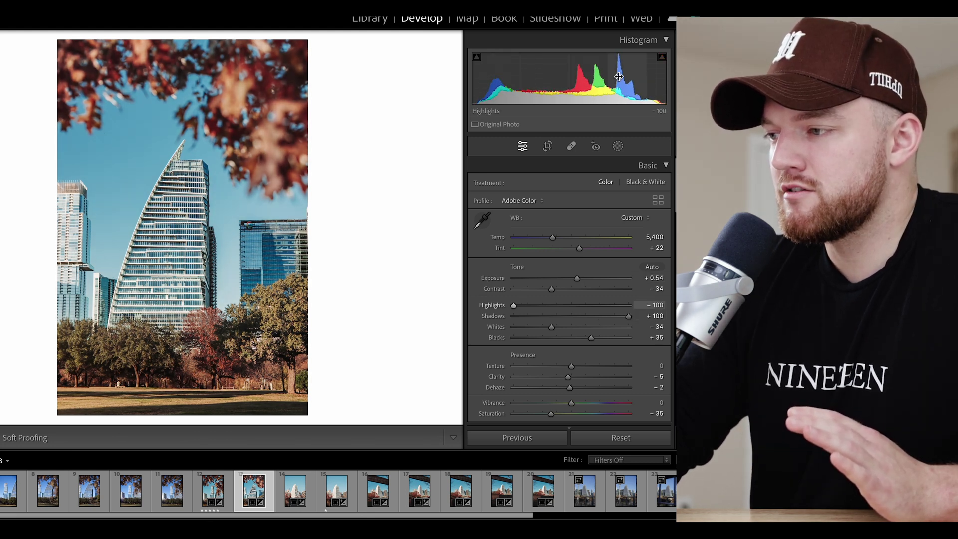
{"action": "left_click_drag", "start_coordinate": [574, 75], "coordinate": [585, 75]}
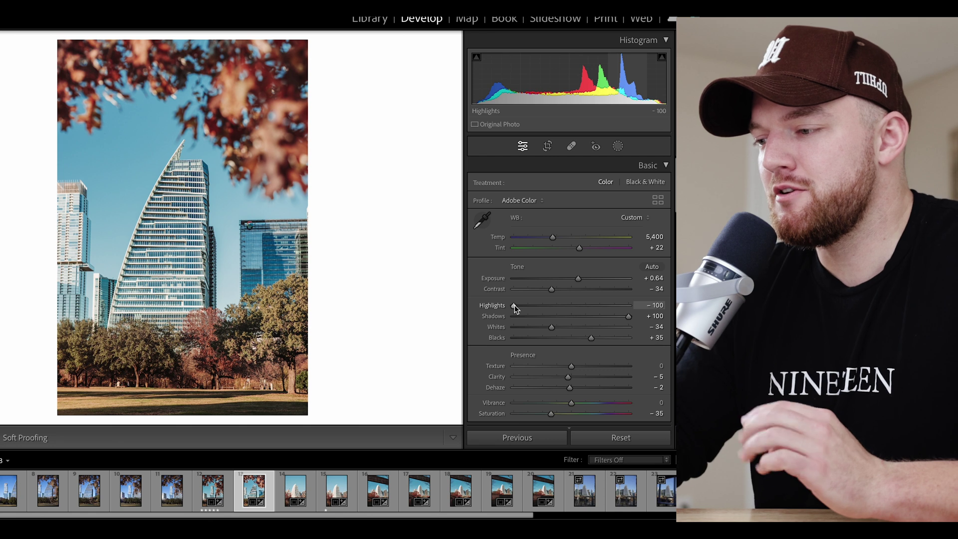
{"action": "left_click_drag", "start_coordinate": [514, 305], "coordinate": [529, 305]}
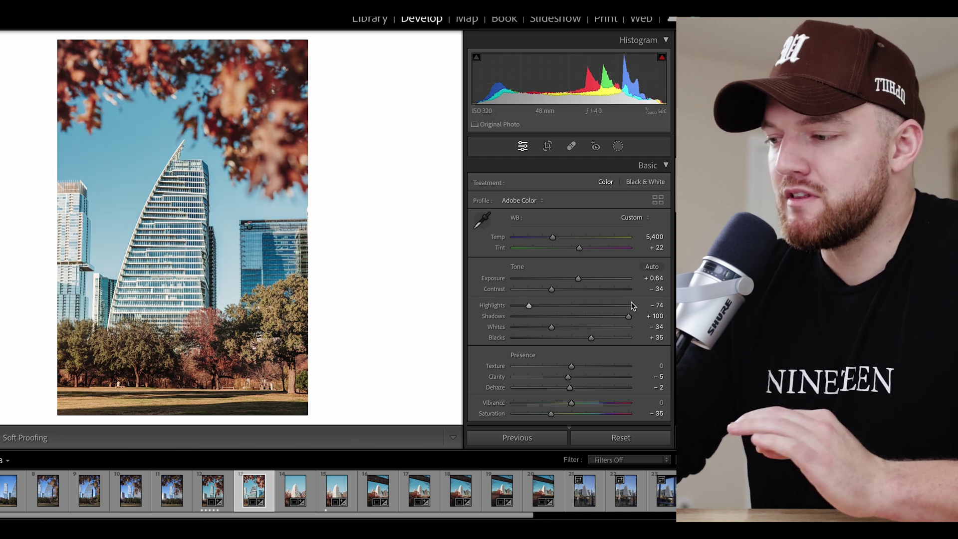
{"action": "left_click_drag", "start_coordinate": [628, 317], "coordinate": [614, 317]}
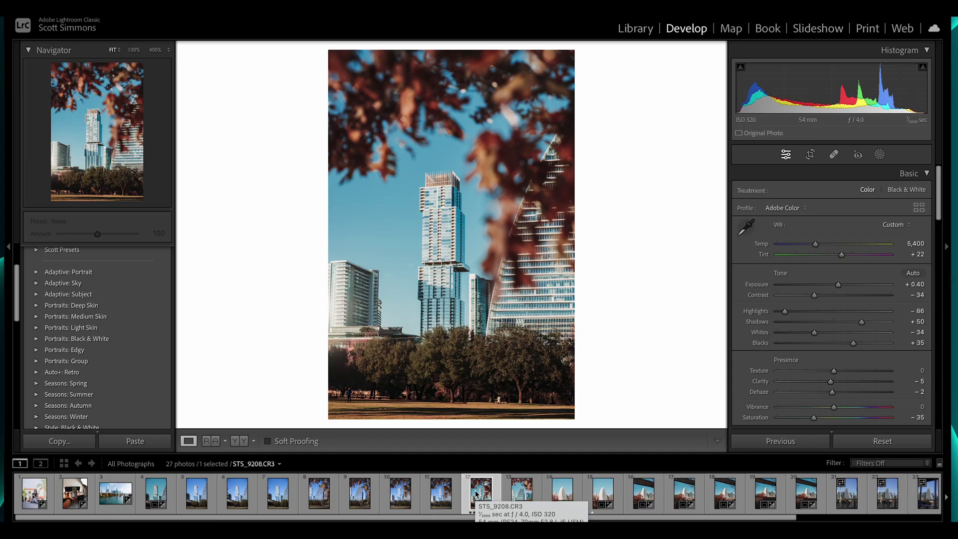
Step: Switch to Lights Out mode to dim the interface around the photo
{"action": "key", "text": "l"}
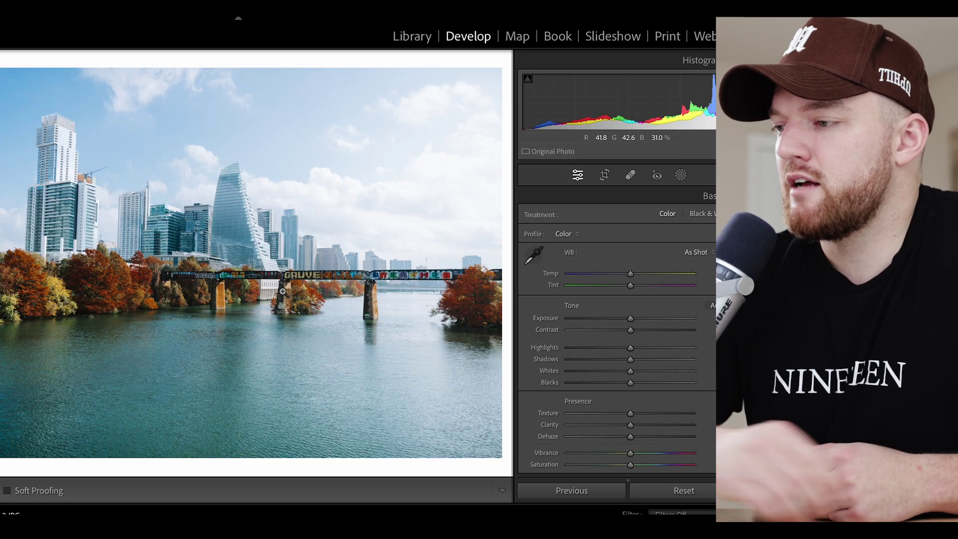
Step: Crop the river photo to a portrait 4 x 5 / 8 x 10 frame, repositioned around the towers
{"action": "left_click", "coordinate": [605, 176]}
{"action": "left_click", "coordinate": [693, 217]}
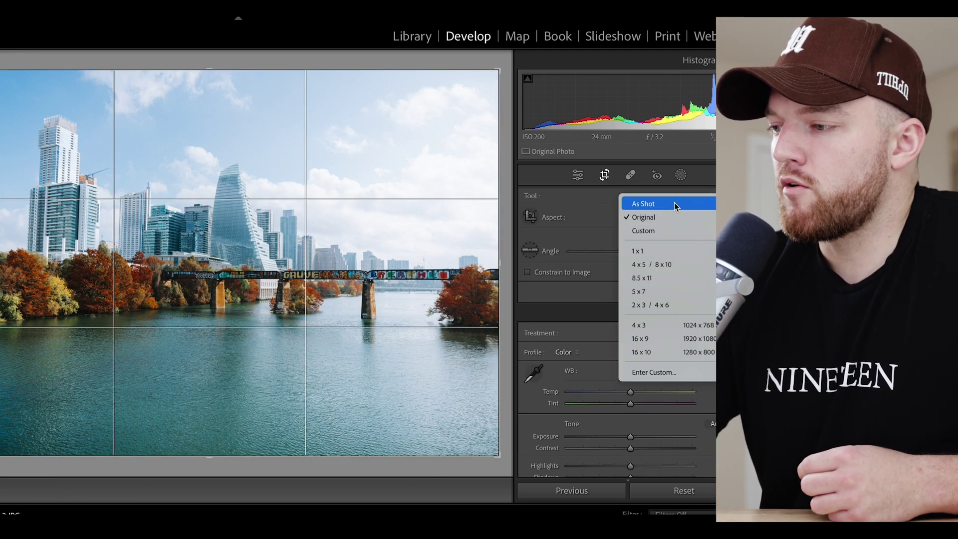
{"action": "left_click", "coordinate": [671, 266]}
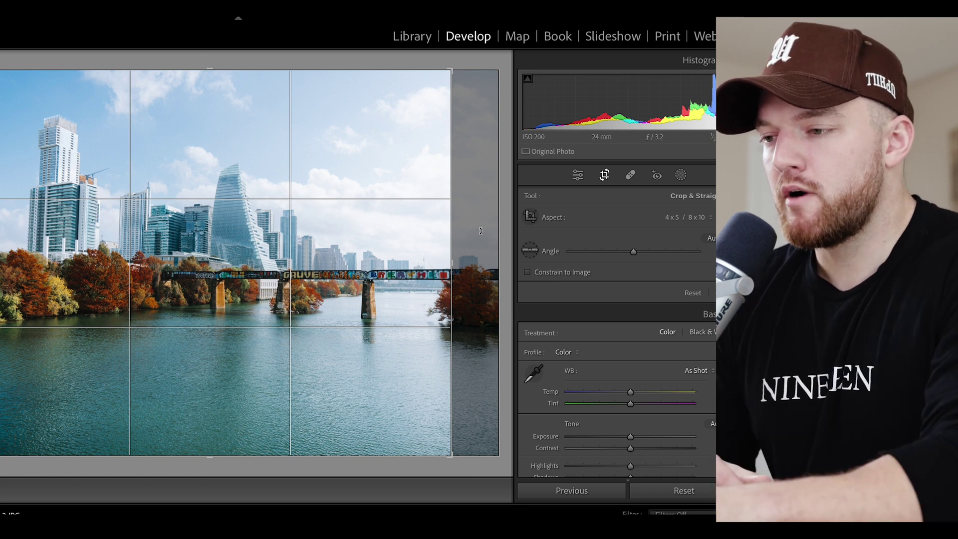
{"action": "key", "text": "x"}
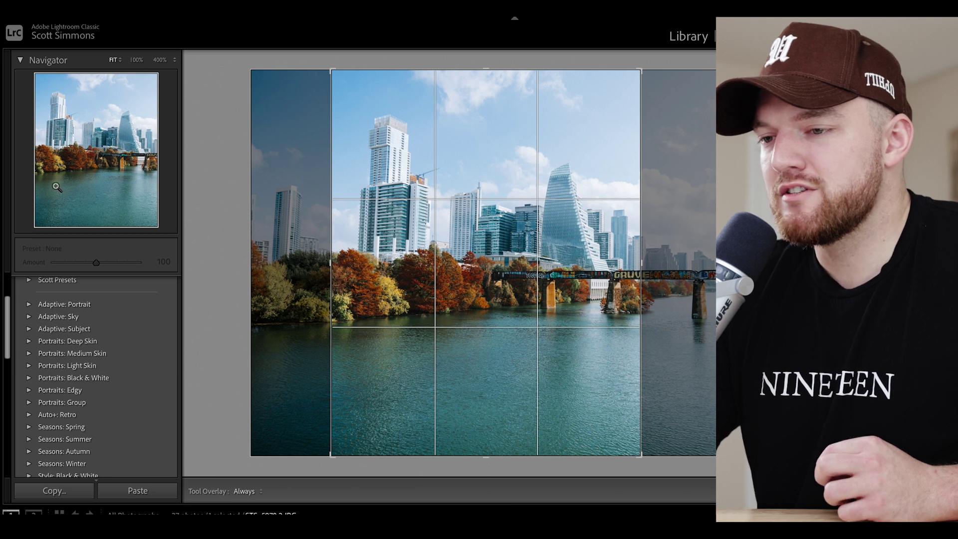
{"action": "left_click_drag", "start_coordinate": [380, 226], "coordinate": [374, 227]}
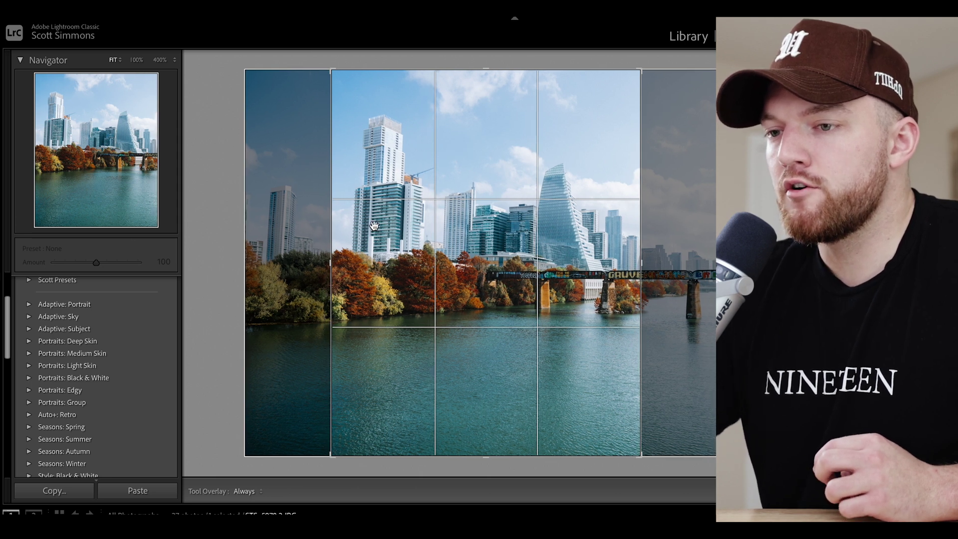
{"action": "key", "text": "Return"}
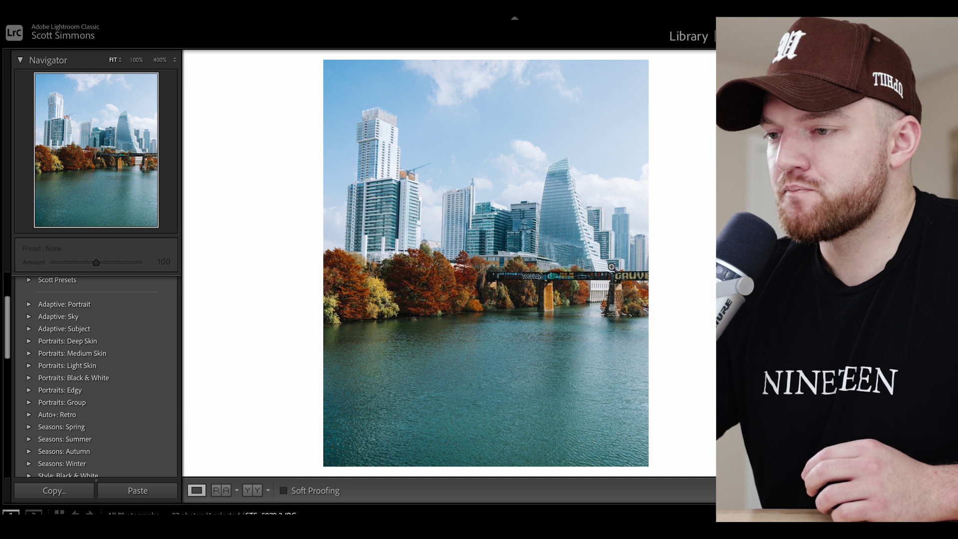
Step: Apply the Upright Vertical transform to straighten the skyline buildings' vertical lines
{"action": "scroll", "coordinate": [539, 367], "scroll_direction": "down", "scroll_amount": 10}
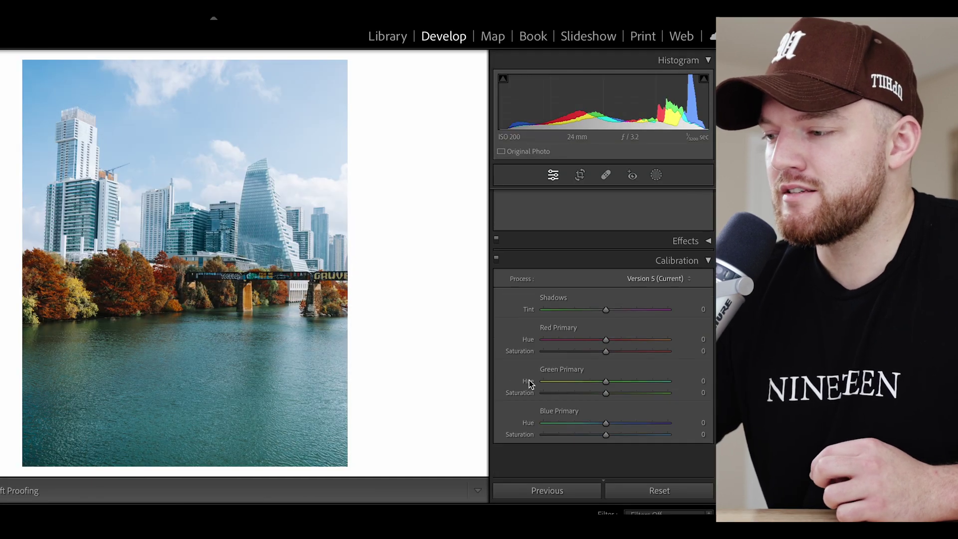
{"action": "scroll", "coordinate": [529, 379], "scroll_direction": "up", "scroll_amount": 5}
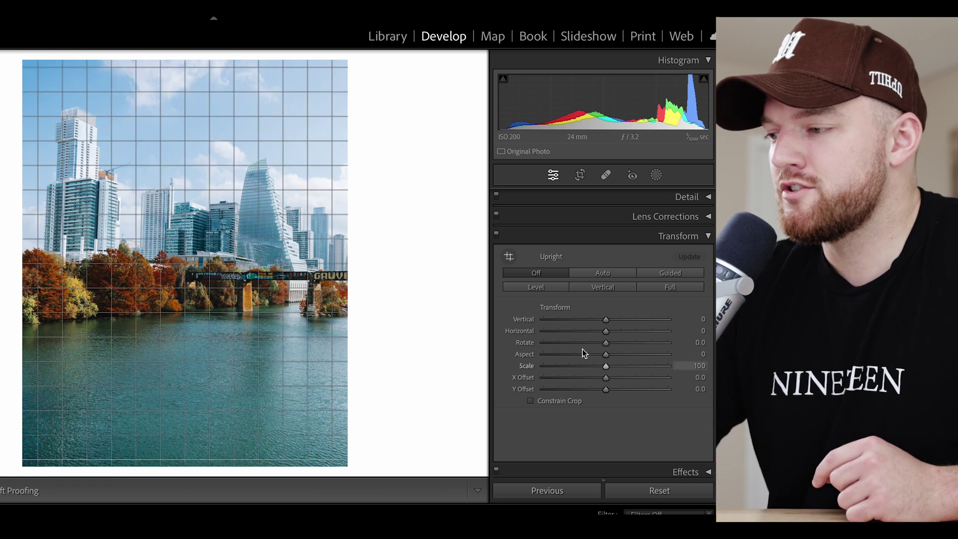
{"action": "left_click", "coordinate": [607, 292]}
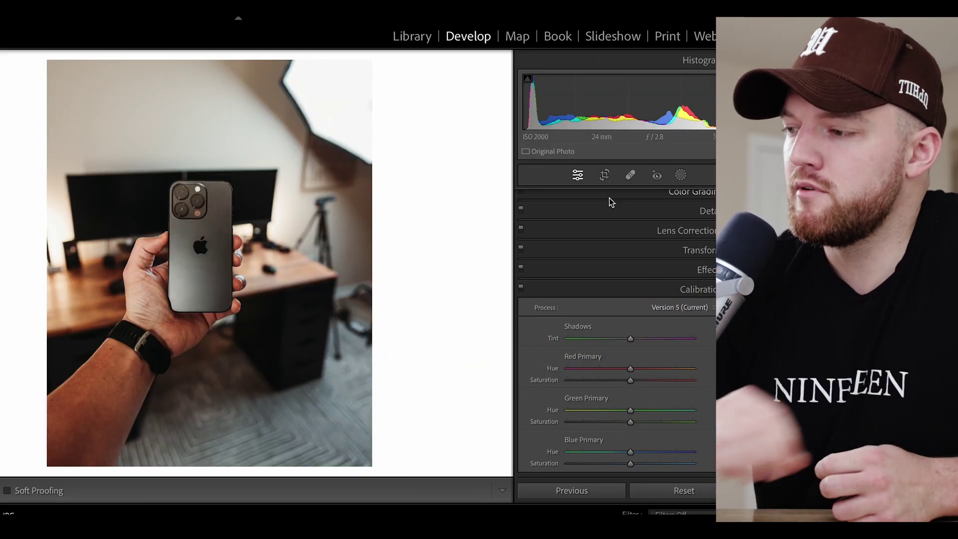
Step: Try Subject and Object masks on the phone, then delete the brightened object mask
{"action": "left_click", "coordinate": [680, 176]}
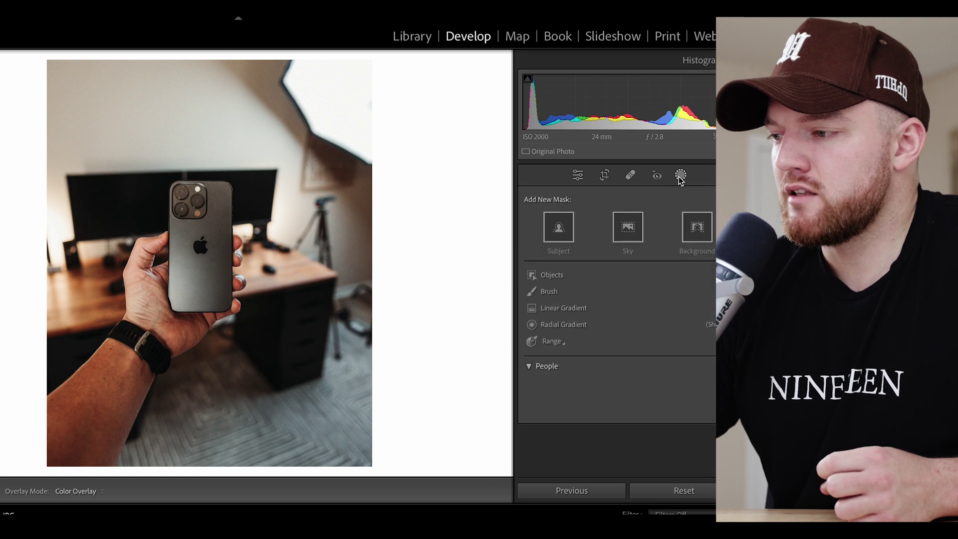
{"action": "left_click", "coordinate": [559, 228]}
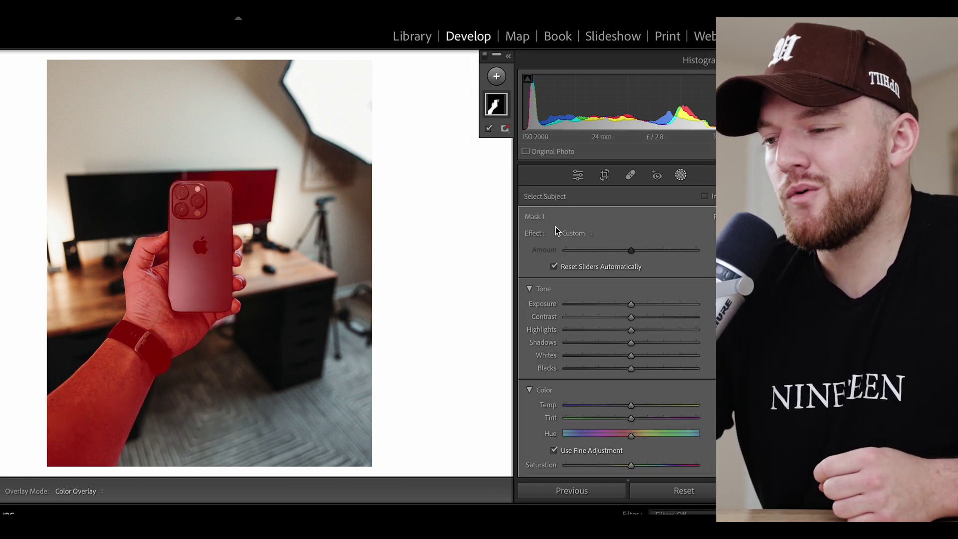
{"action": "key", "text": "ctrl+z"}
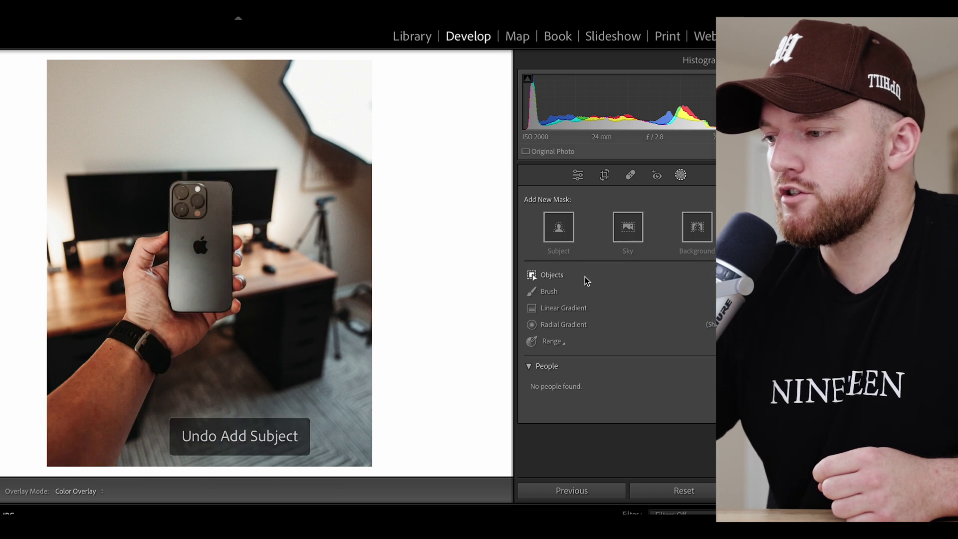
{"action": "left_click", "coordinate": [554, 275]}
{"action": "mouse_move", "coordinate": [177, 182]}
{"action": "left_mouse_down"}
{"action": "mouse_move", "coordinate": [230, 193]}
{"action": "mouse_move", "coordinate": [218, 315]}
{"action": "mouse_move", "coordinate": [172, 221]}
{"action": "left_mouse_up"}
{"action": "left_click_drag", "start_coordinate": [201, 190], "coordinate": [201, 191]}
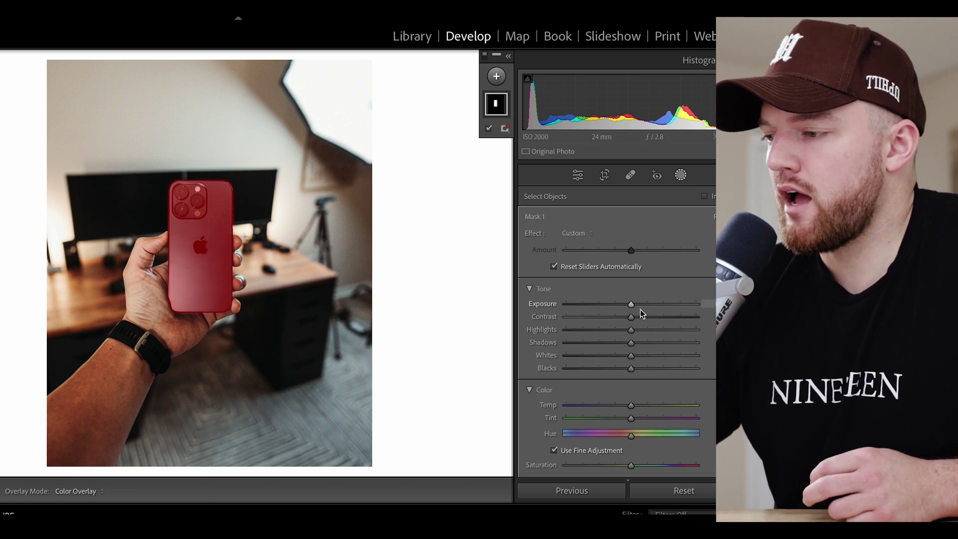
{"action": "left_click_drag", "start_coordinate": [631, 304], "coordinate": [638, 303]}
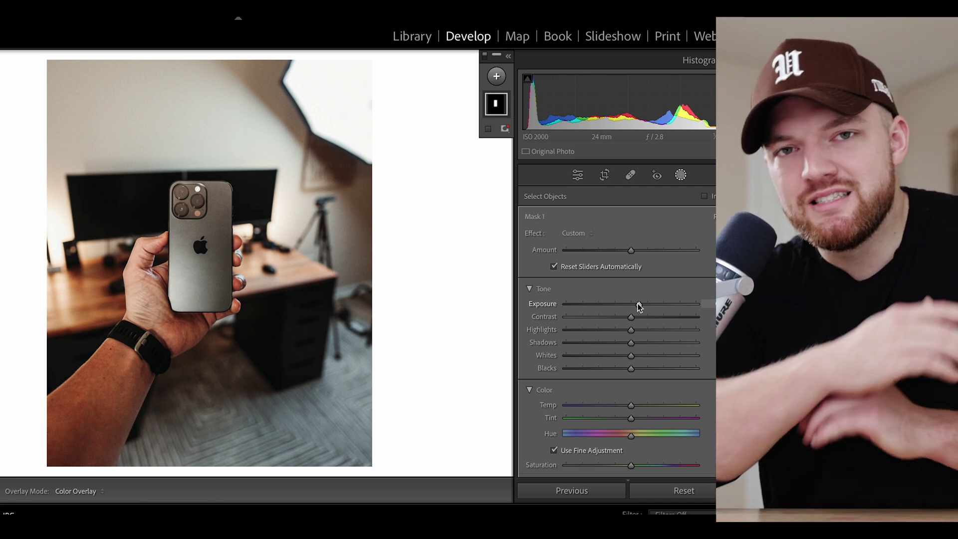
{"action": "key", "text": "Delete"}
Step: Test a radial gradient over the phone, undo its exposure, and mask the phone as an object
{"action": "left_click", "coordinate": [572, 323]}
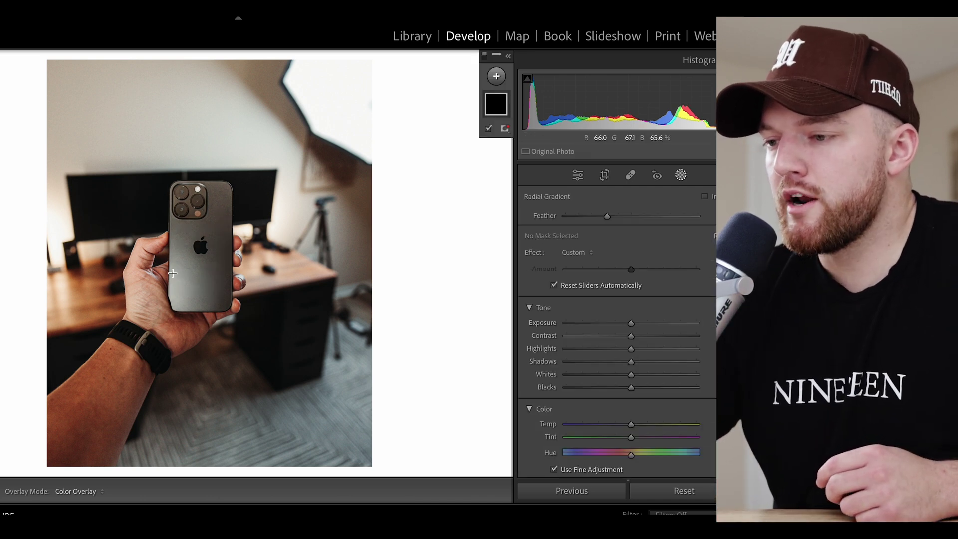
{"action": "mouse_move", "coordinate": [173, 273]}
{"action": "left_mouse_down"}
{"action": "mouse_move", "coordinate": [197, 305]}
{"action": "mouse_move", "coordinate": [173, 285]}
{"action": "left_mouse_up"}
{"action": "left_click_drag", "start_coordinate": [629, 322], "coordinate": [639, 323]}
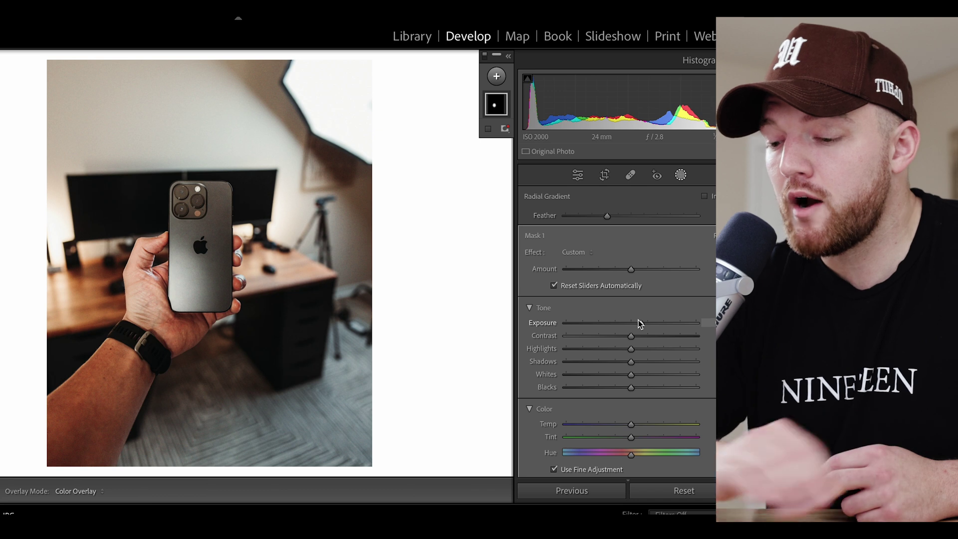
{"action": "key", "text": "ctrl+z"}
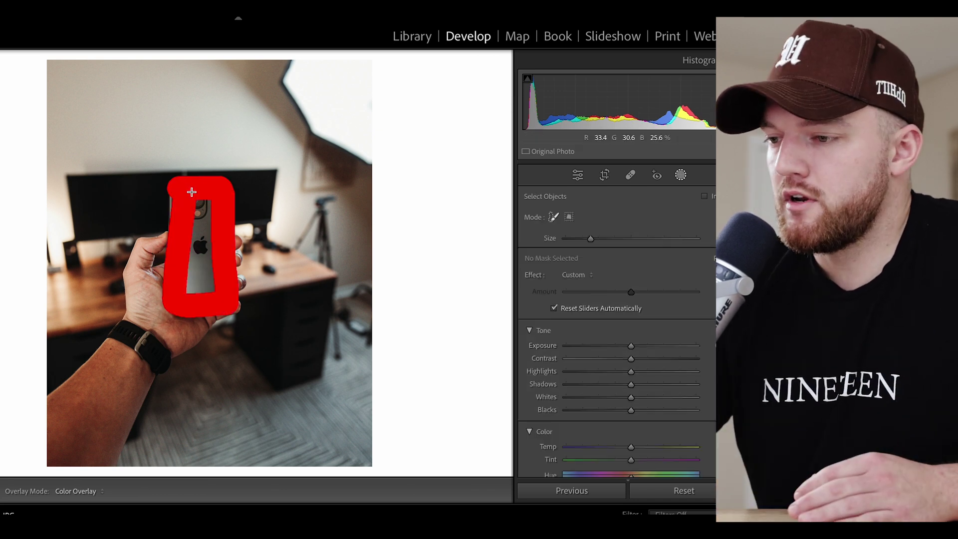
{"action": "left_click_drag", "start_coordinate": [192, 192], "coordinate": [192, 193]}
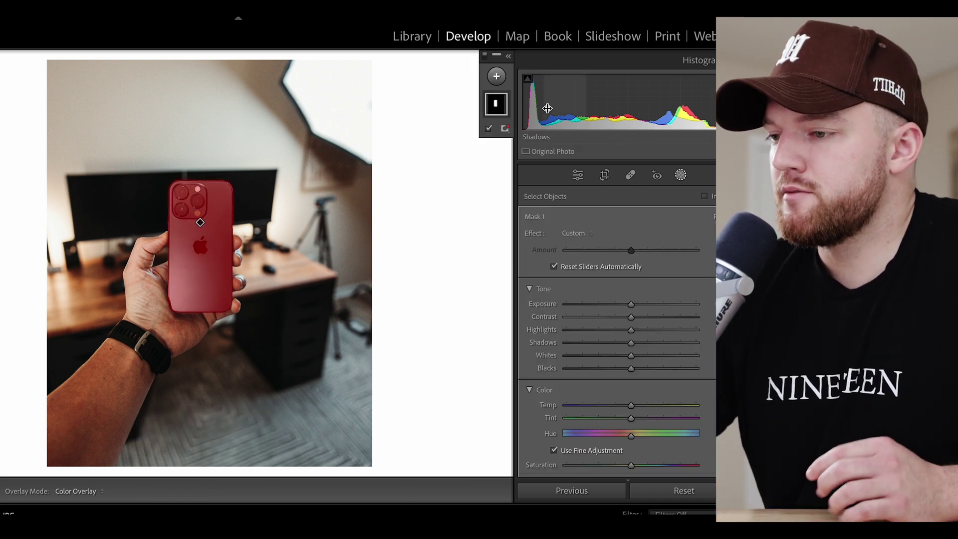
Step: Intersect Mask 1 with a radial gradient over the lower phone and raise its Exposure
{"action": "right_click", "coordinate": [498, 106]}
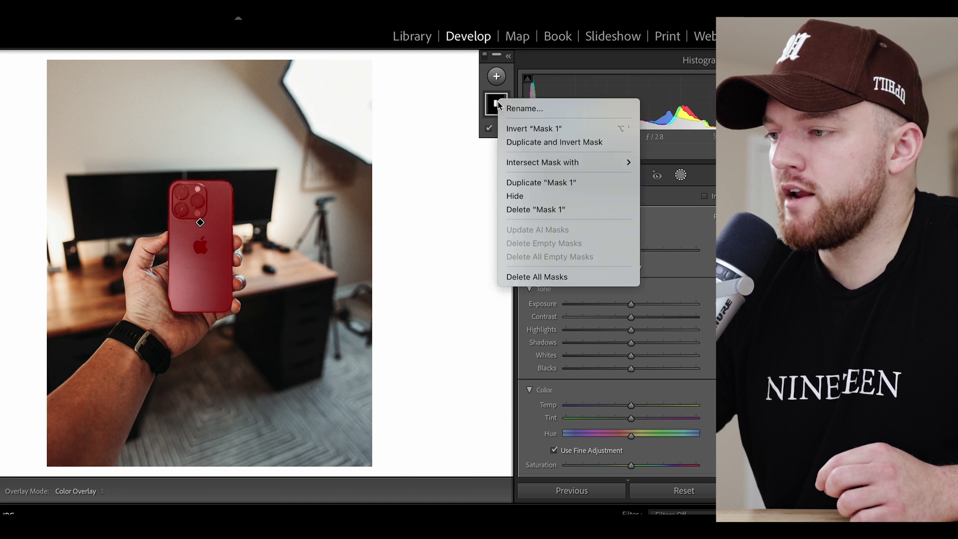
{"action": "mouse_move", "coordinate": [538, 166]}
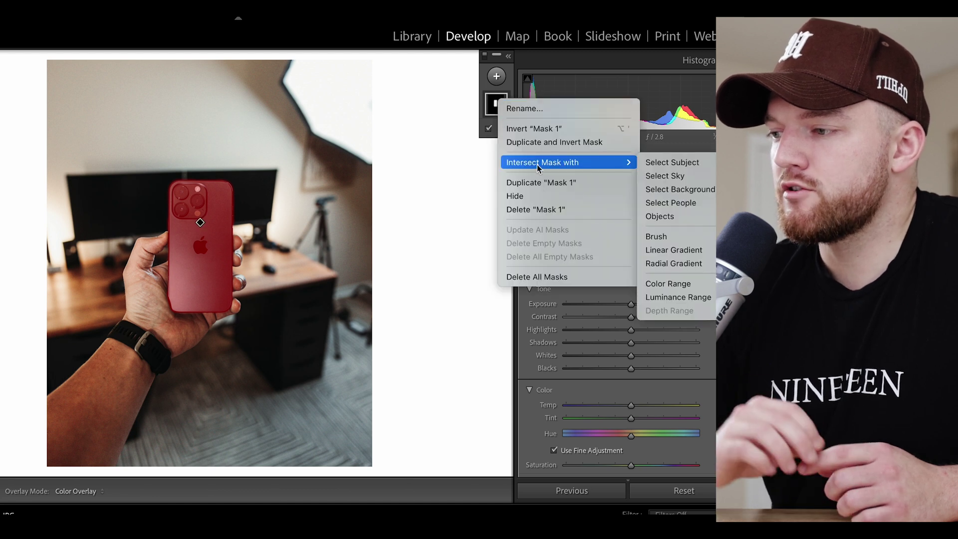
{"action": "left_click", "coordinate": [685, 267]}
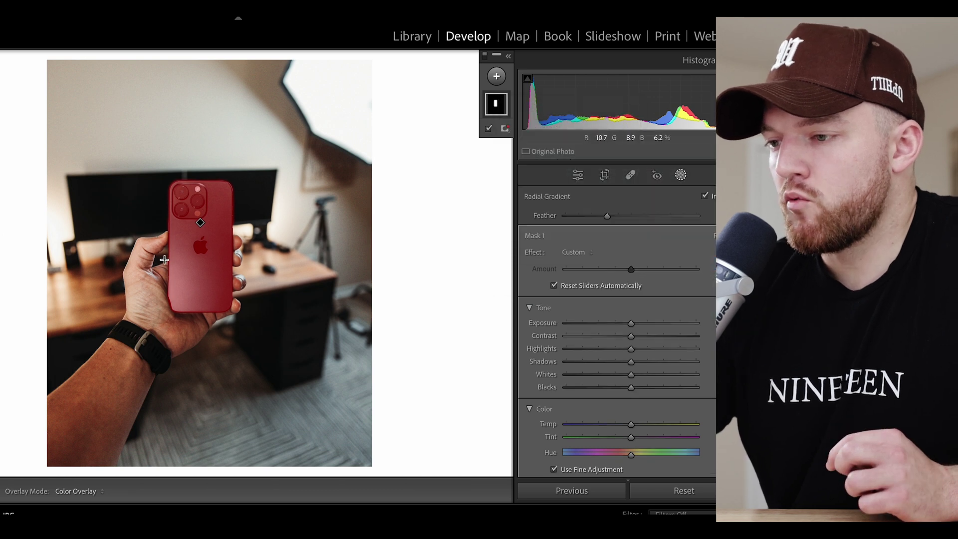
{"action": "left_click_drag", "start_coordinate": [164, 259], "coordinate": [209, 305]}
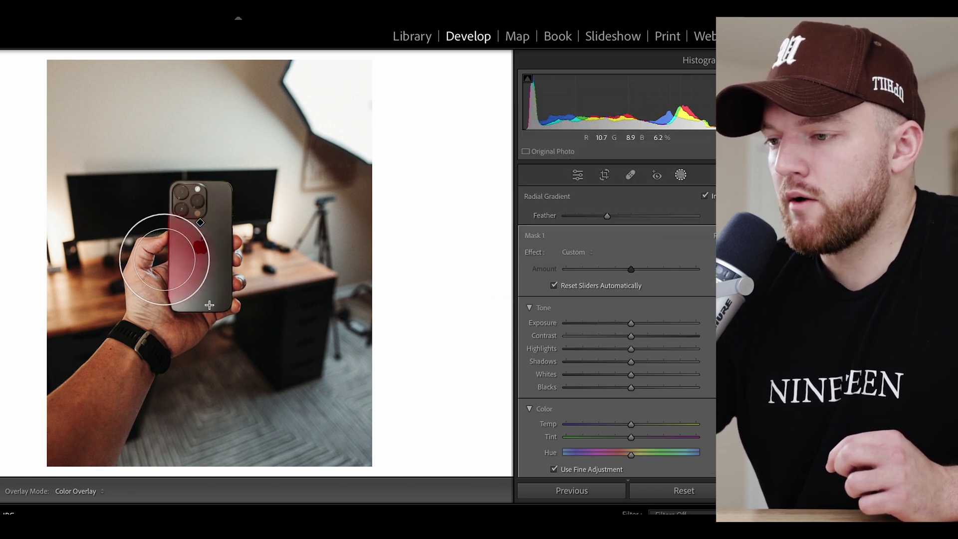
{"action": "left_click_drag", "start_coordinate": [165, 260], "coordinate": [178, 288]}
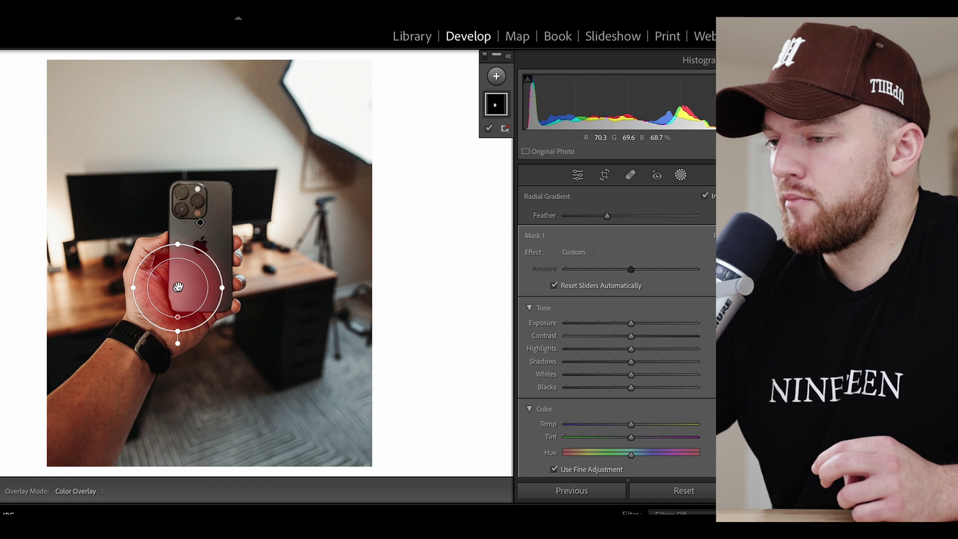
{"action": "left_click", "coordinate": [508, 56]}
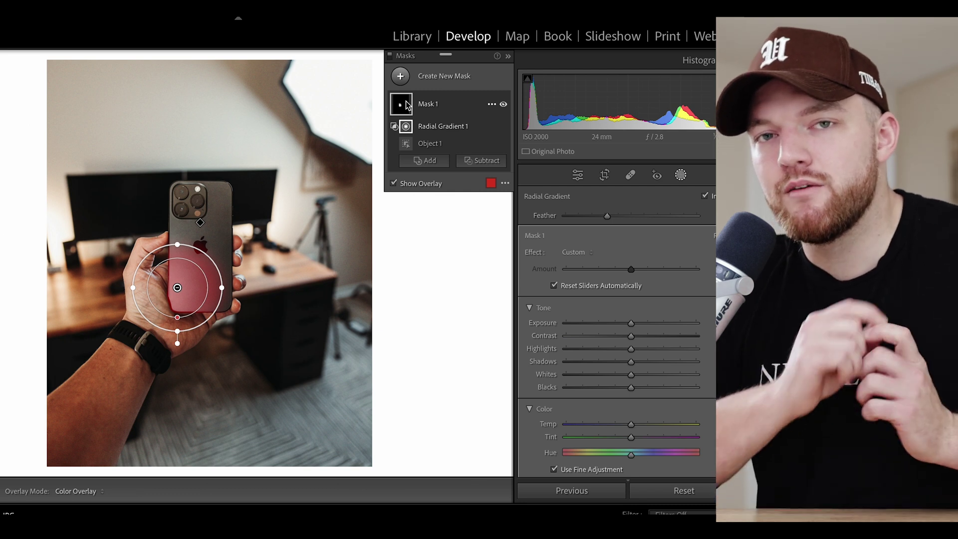
{"action": "left_click_drag", "start_coordinate": [631, 323], "coordinate": [643, 325]}
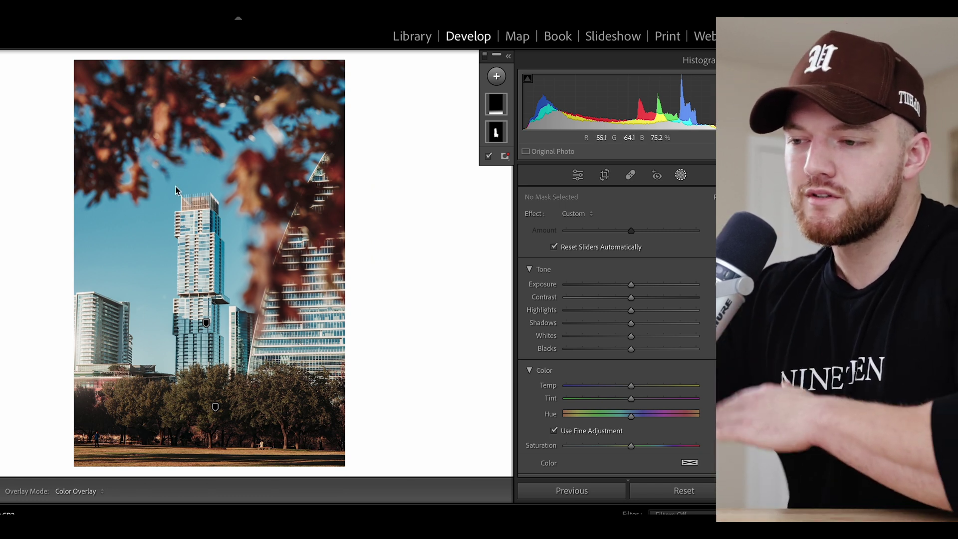
Step: Add a Select Sky mask and nudge its Exposure up
{"action": "left_click", "coordinate": [497, 76]}
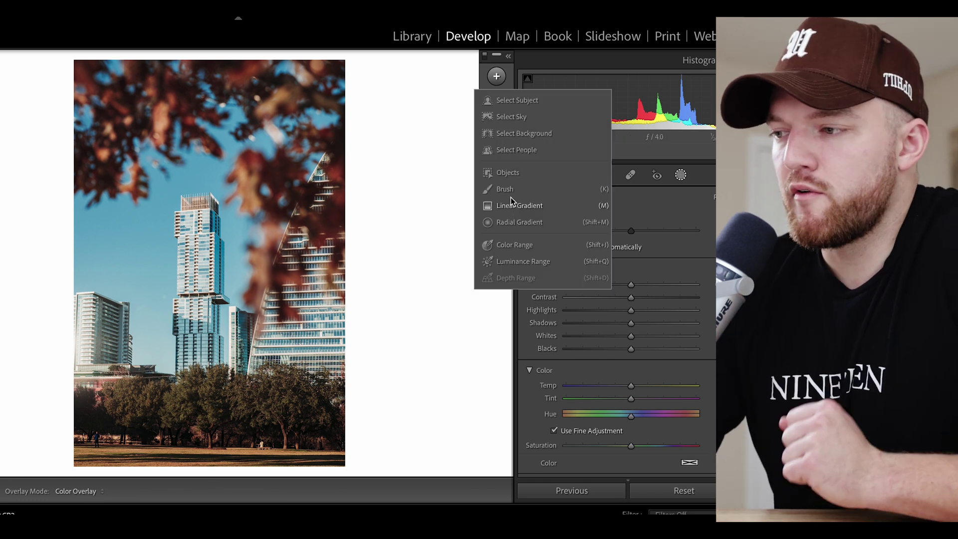
{"action": "left_click", "coordinate": [522, 122]}
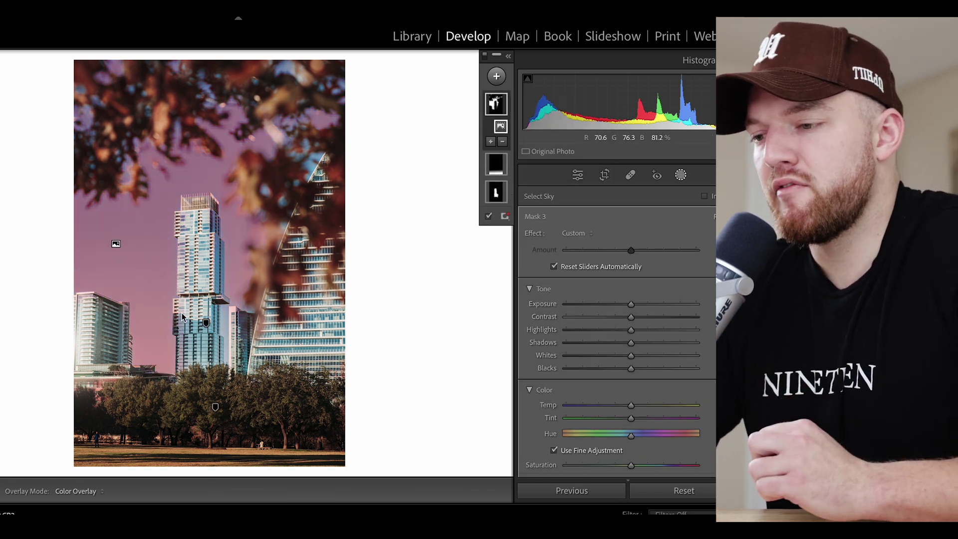
{"action": "left_click_drag", "start_coordinate": [632, 304], "coordinate": [642, 304]}
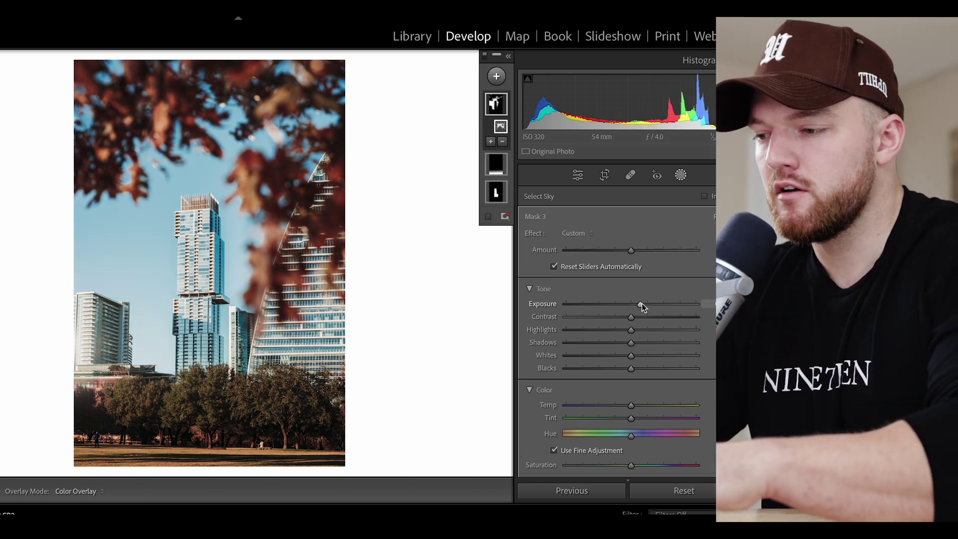
Step: Add a linear gradient fading down from the photo's top and raise its Exposure
{"action": "key", "text": "m"}
{"action": "left_click_drag", "start_coordinate": [206, 57], "coordinate": [205, 374]}
{"action": "left_click_drag", "start_coordinate": [634, 305], "coordinate": [639, 305]}
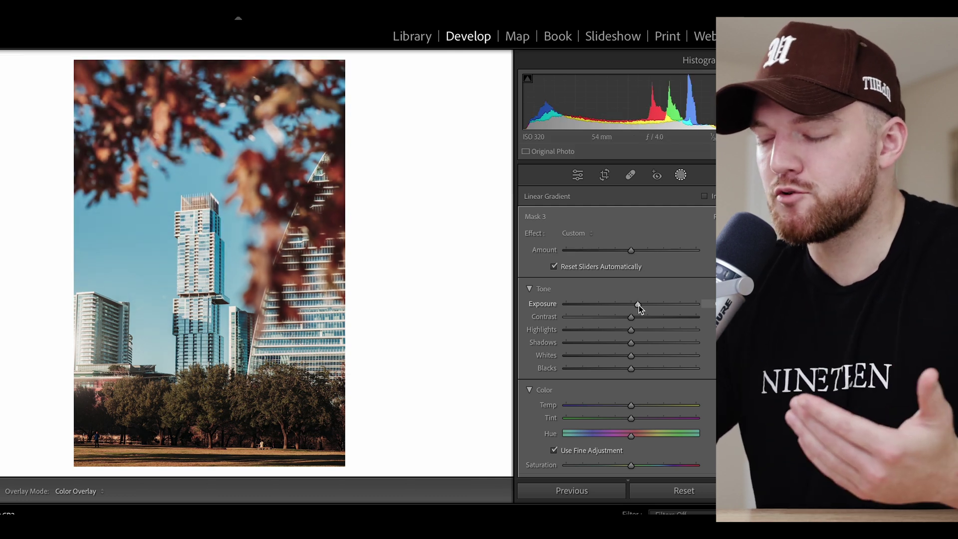
Step: Intersect Mask 3 with Select Sky and raise its Exposure further
{"action": "right_click", "coordinate": [499, 105]}
{"action": "mouse_move", "coordinate": [593, 164]}
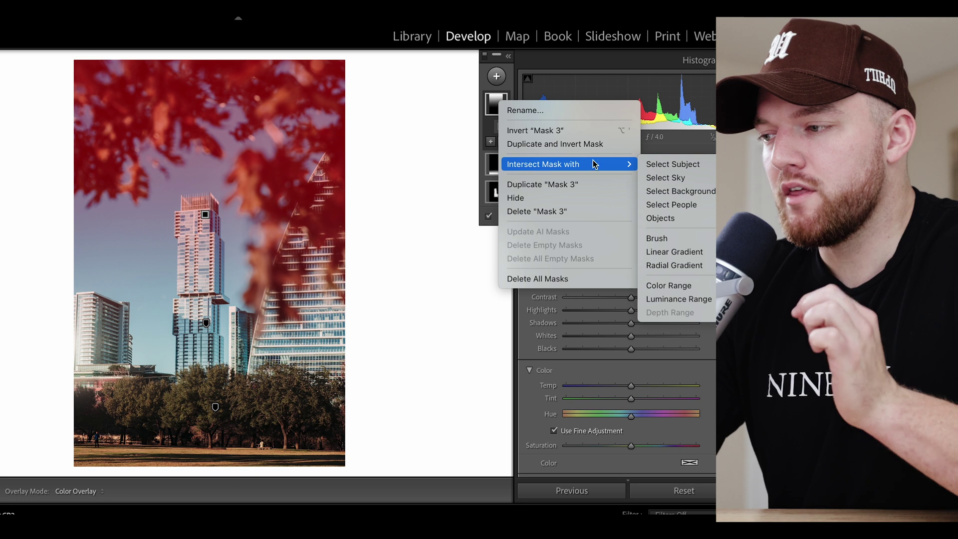
{"action": "left_click", "coordinate": [670, 178]}
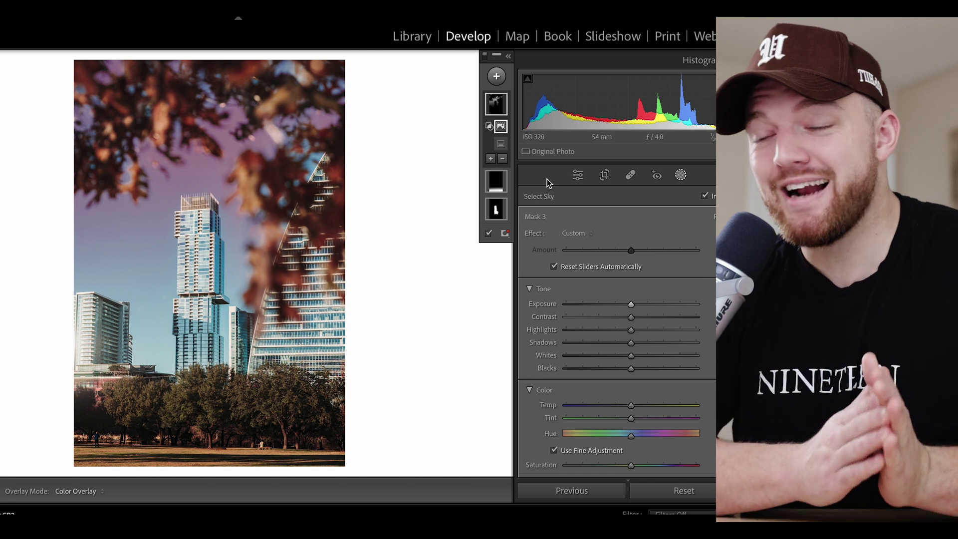
{"action": "left_click_drag", "start_coordinate": [631, 304], "coordinate": [645, 304]}
Step: Toggle Mask 3's visibility off and on to compare the before and after
{"action": "left_click", "coordinate": [503, 105]}
{"action": "left_click", "coordinate": [503, 105]}
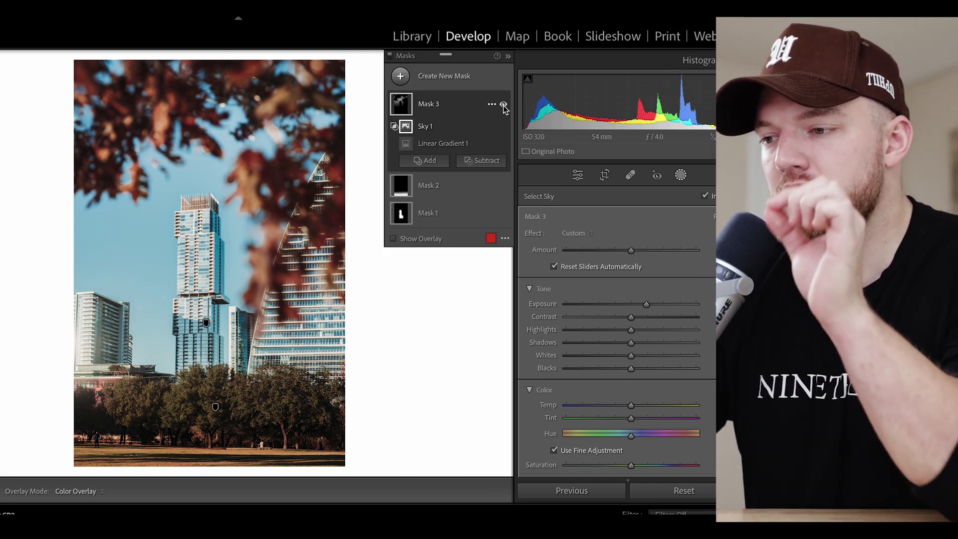
{"action": "left_click", "coordinate": [503, 105]}
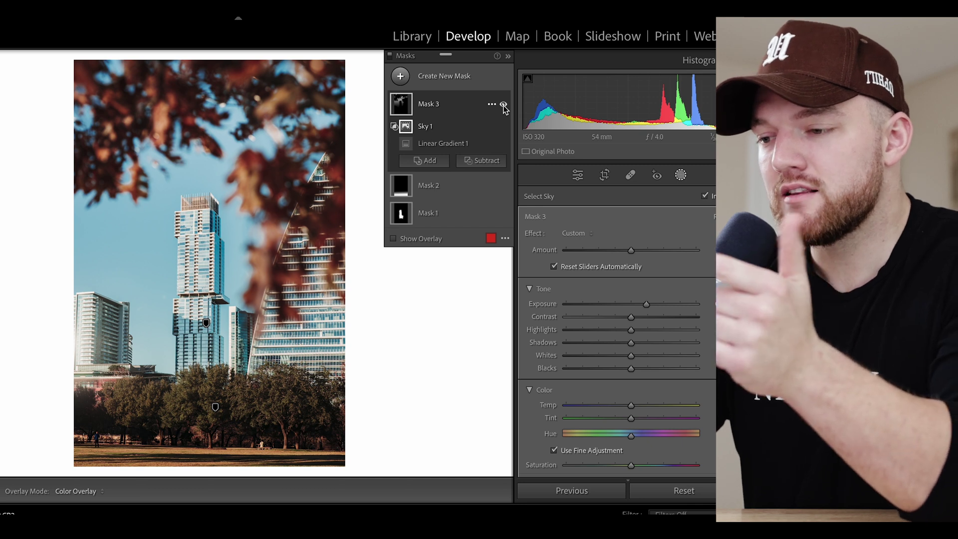
{"action": "left_click", "coordinate": [503, 104]}
{"action": "left_click", "coordinate": [504, 105]}
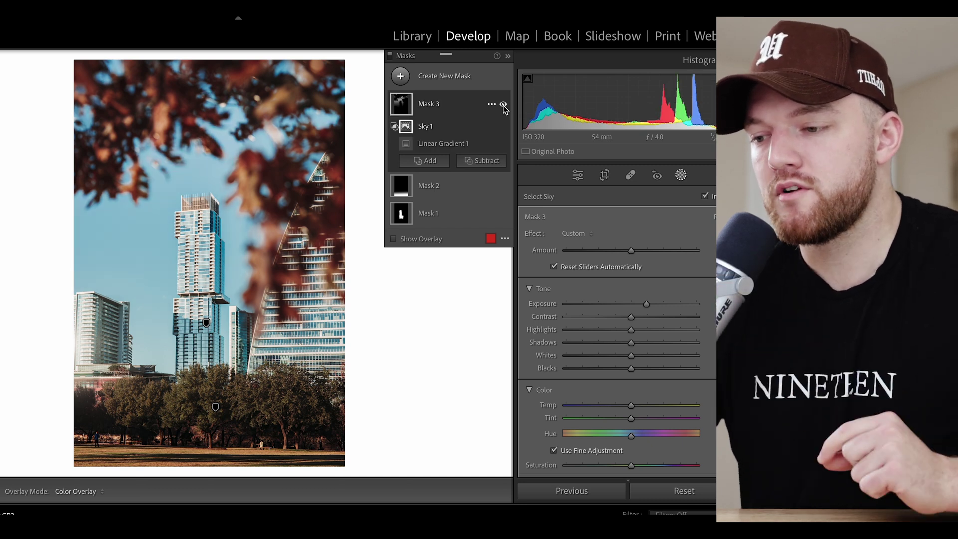